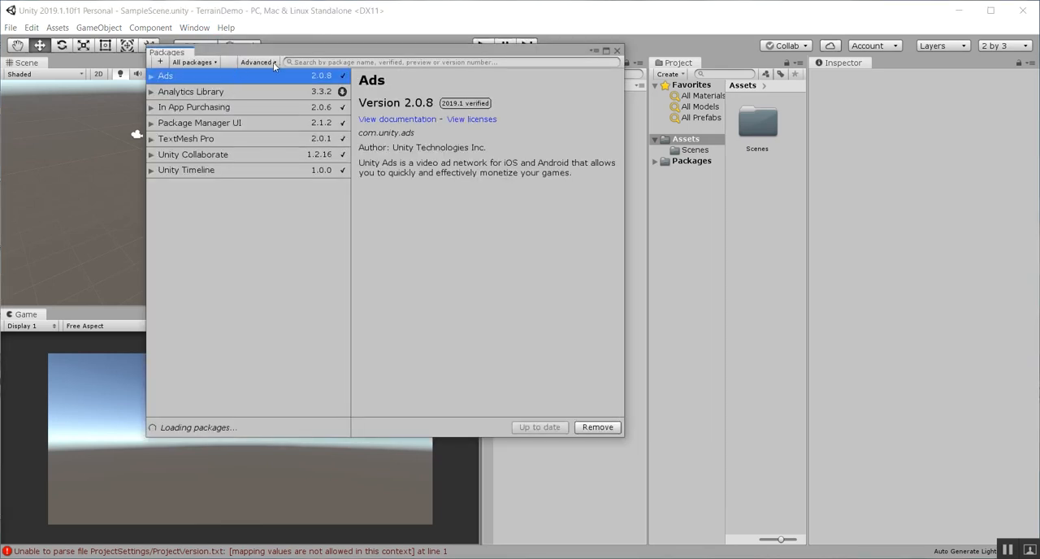
Show preview packages in the Package Manager, install the Terrain Tools preview 1.1.4 package and close the manager
click(273, 62)
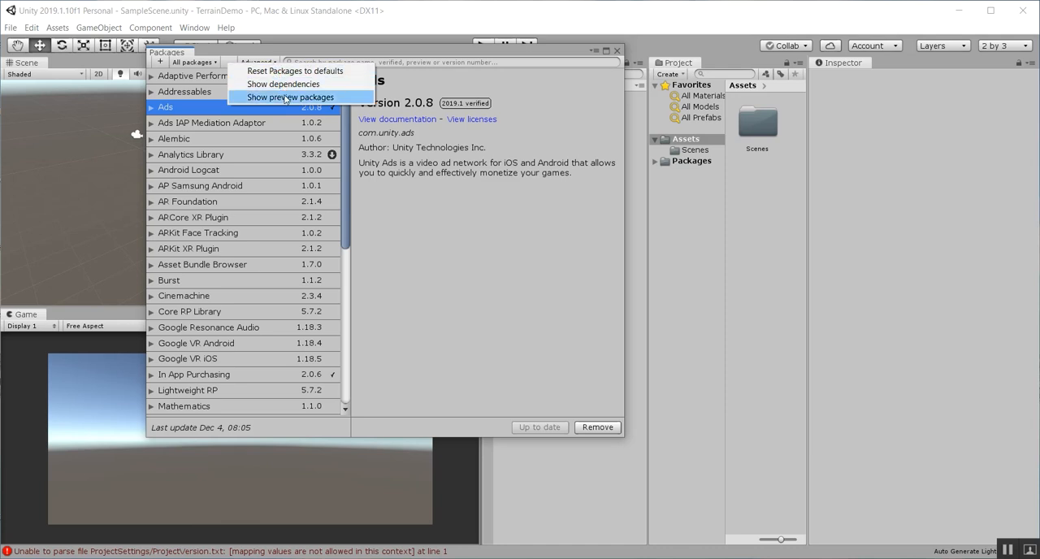
click(286, 99)
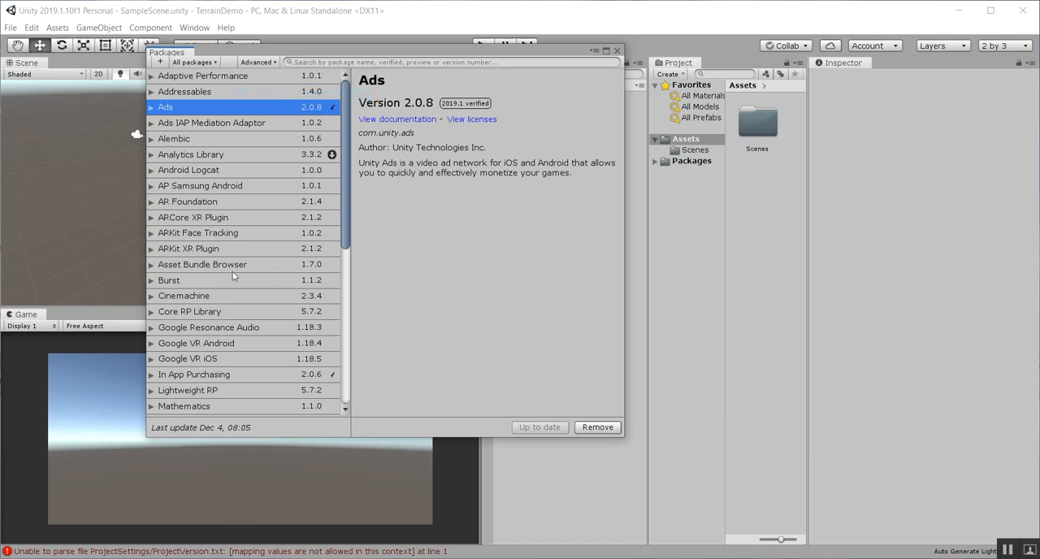
drag(343, 144, 387, 358)
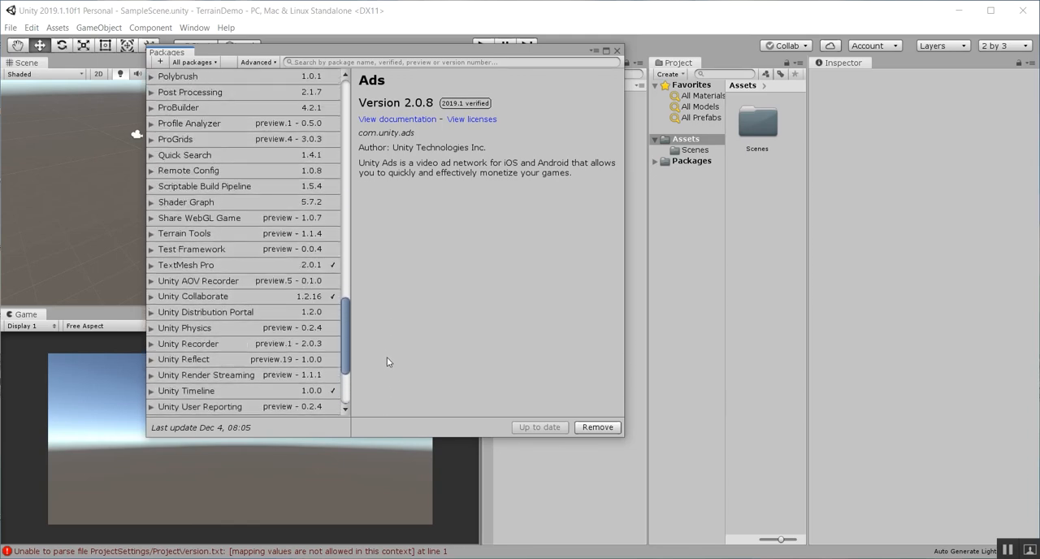
click(199, 235)
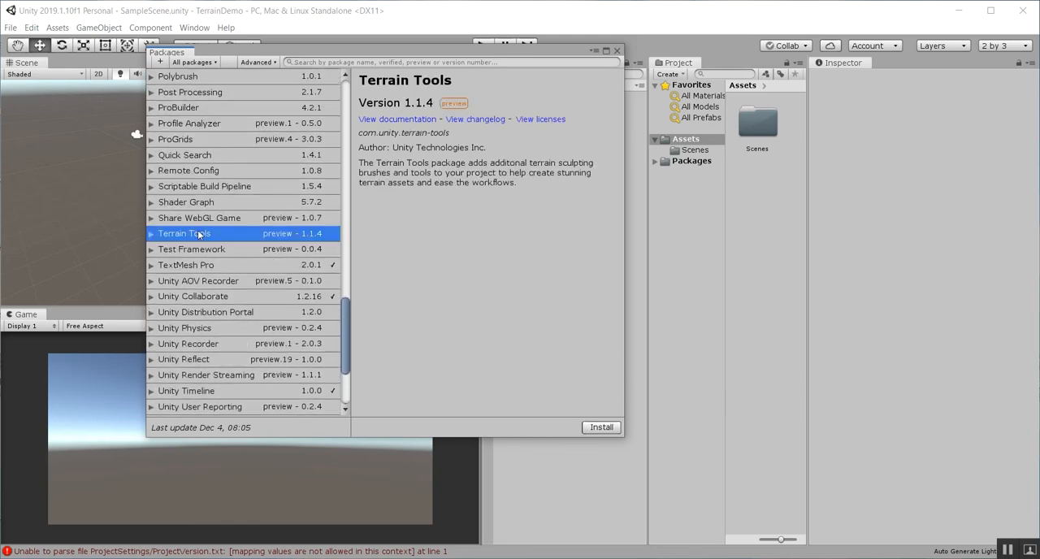
click(602, 428)
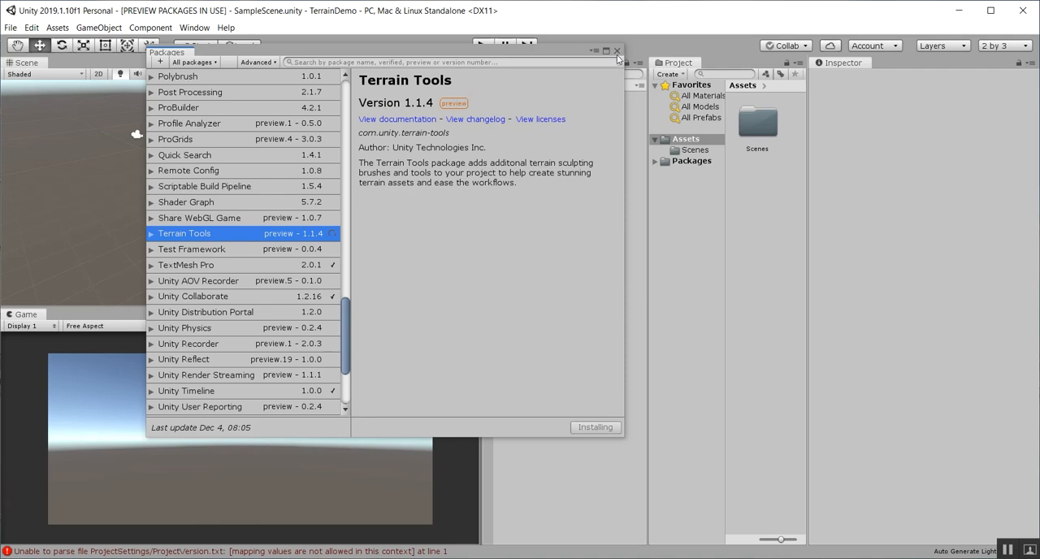
click(617, 50)
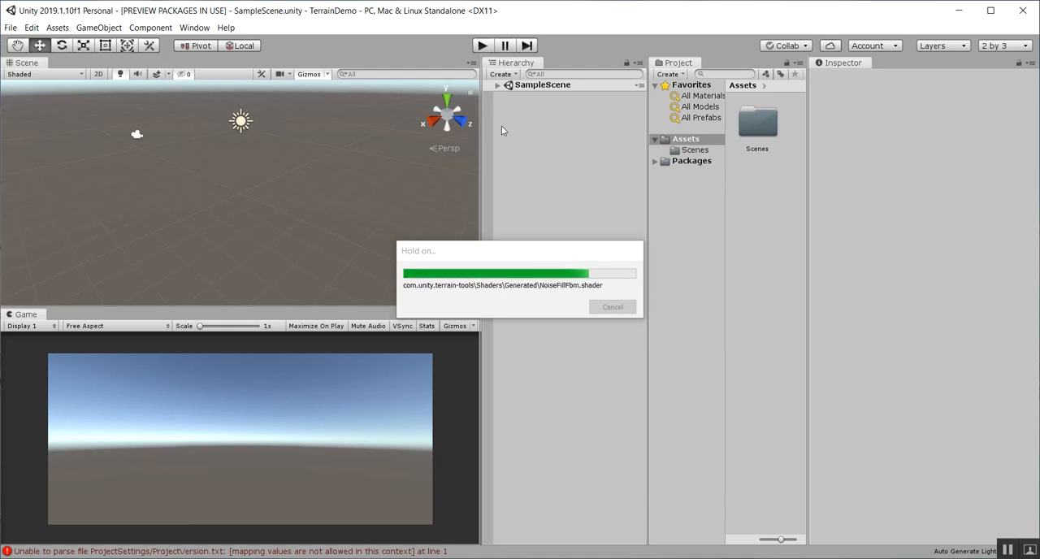
Import all assets from TerrainTools.unitypackage on the Desktop and select the Terrain Tools folder under Packages
click(59, 31)
mouse_move(104, 158)
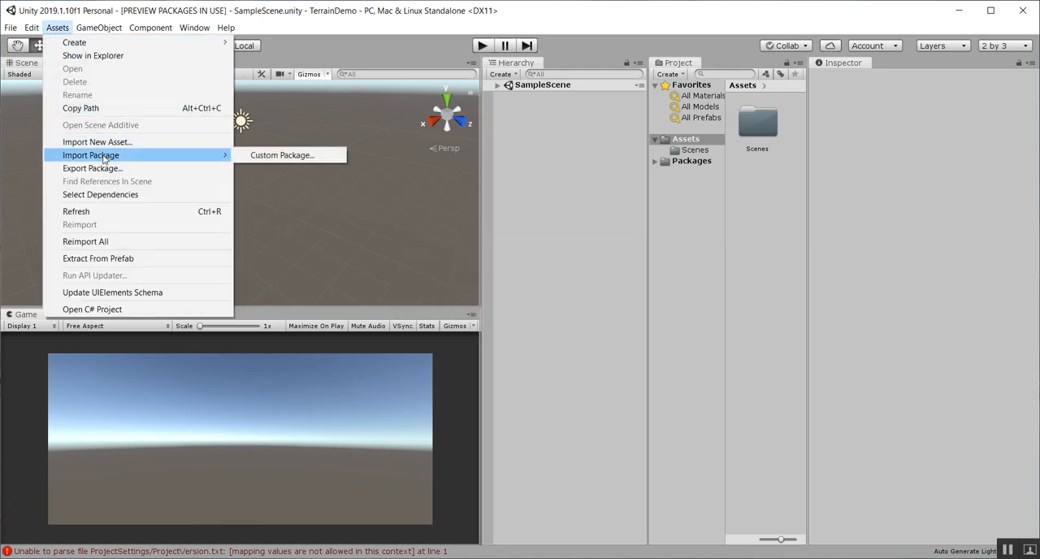
click(281, 154)
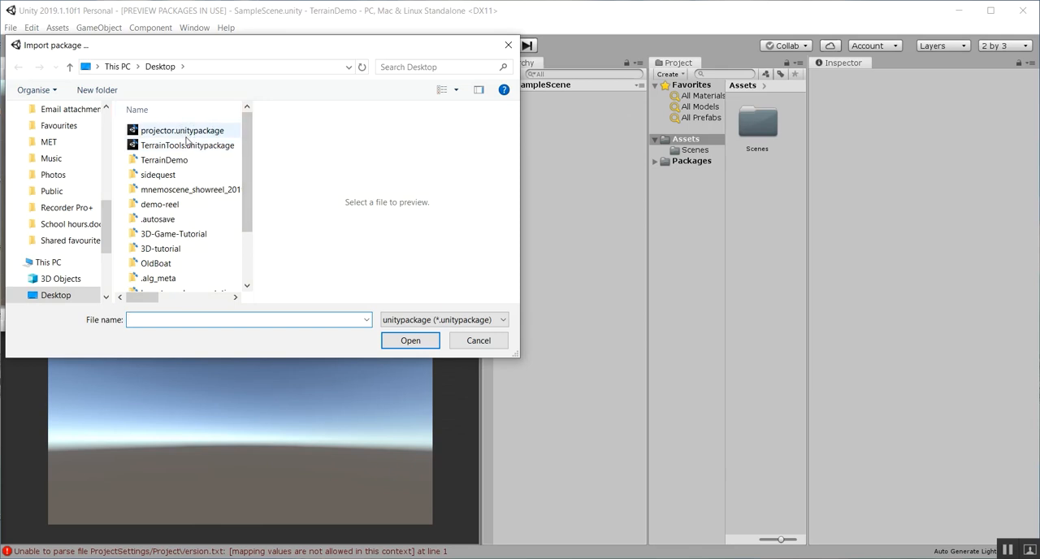
click(187, 144)
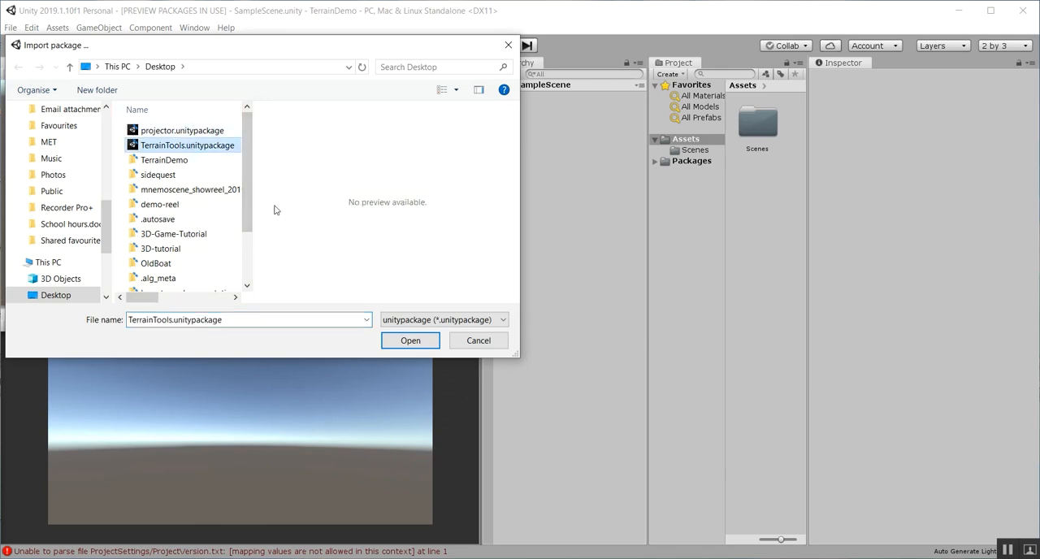
click(410, 339)
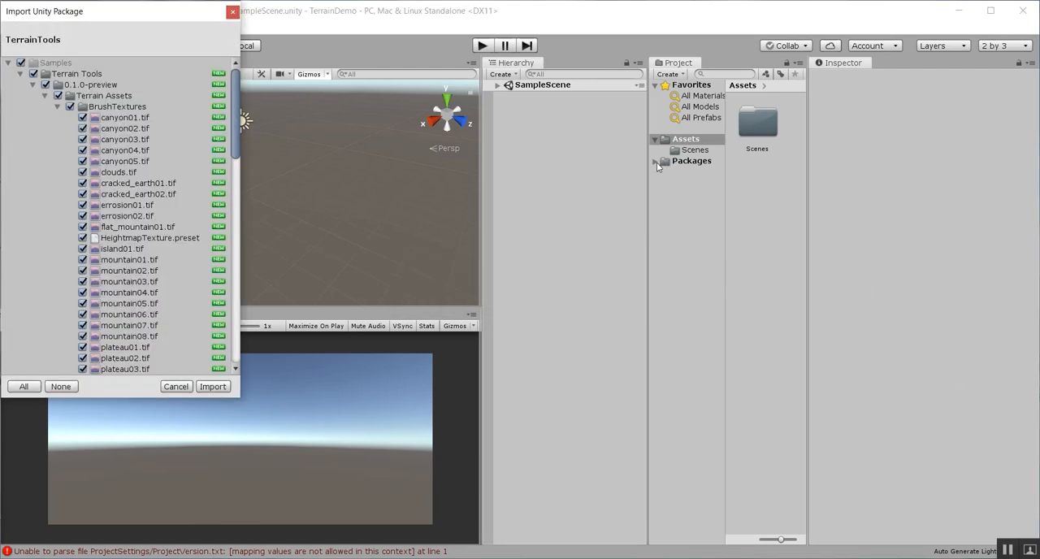
click(225, 390)
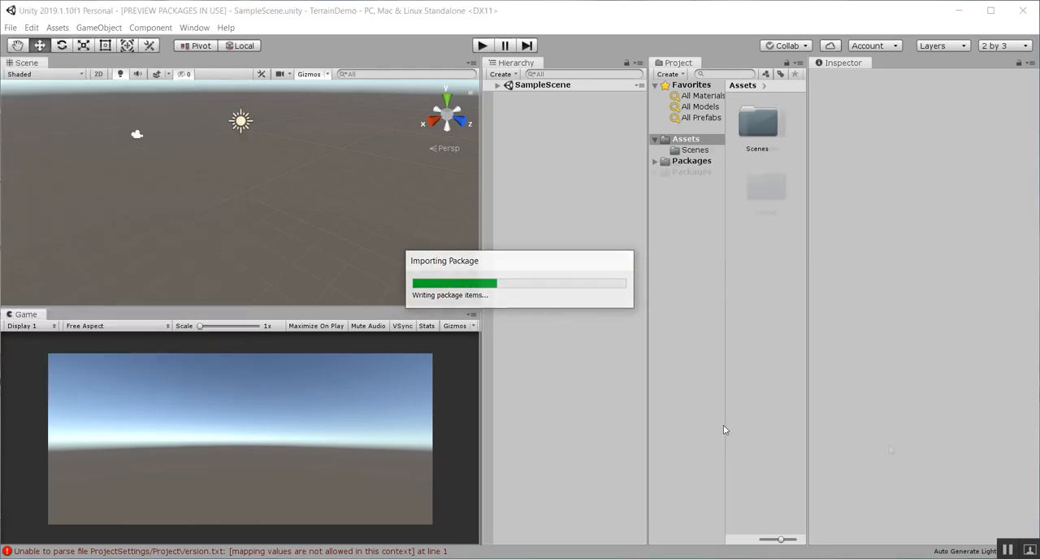
click(691, 171)
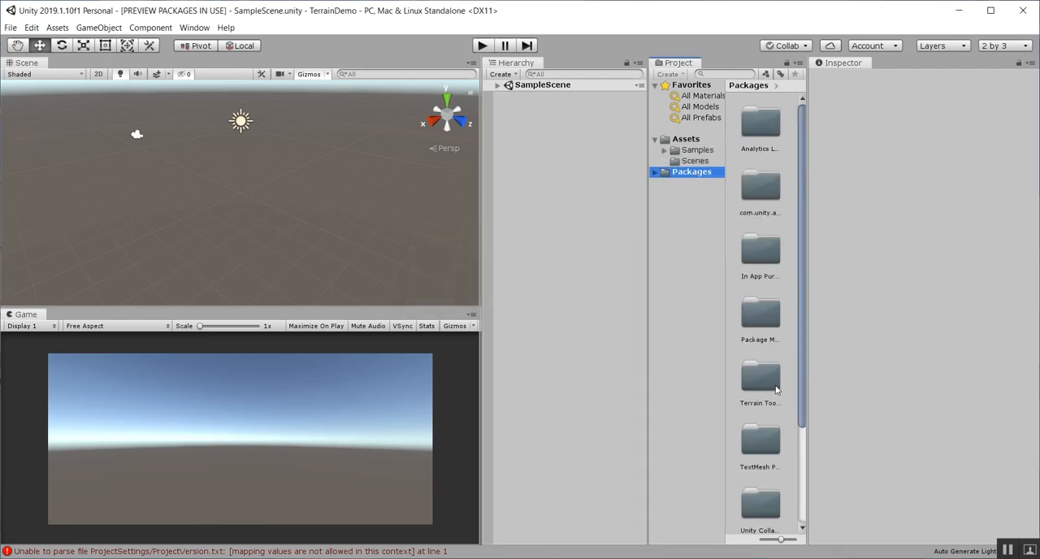
click(776, 390)
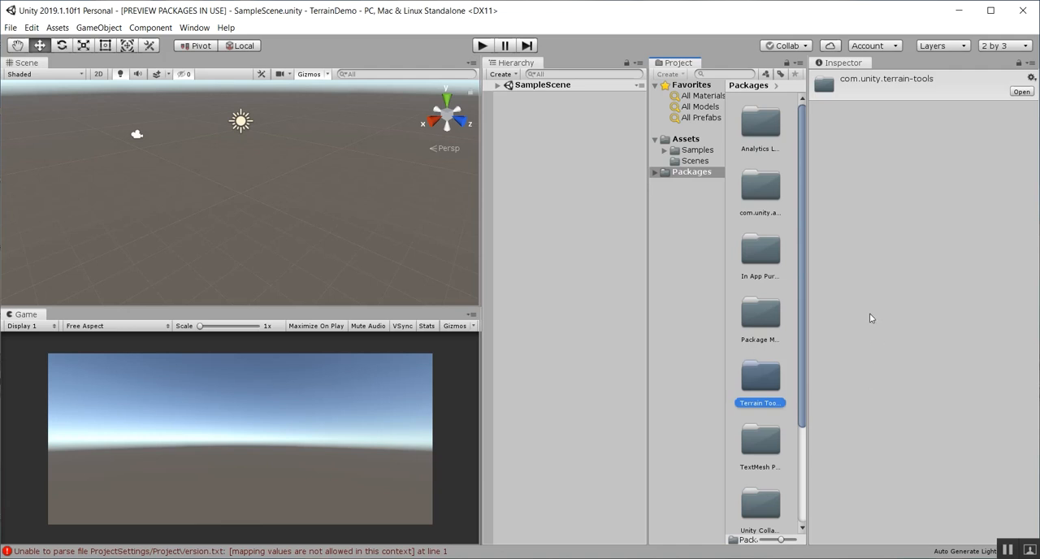
Create a single-tile terrain of 500 m width, length and height with the Terrain Toolbox, then close it
click(182, 32)
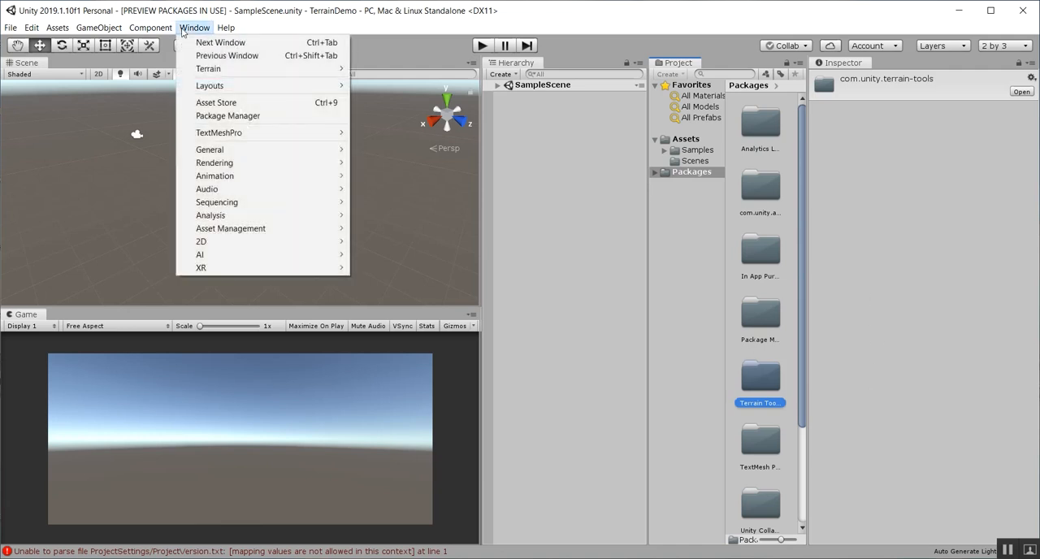
mouse_move(213, 74)
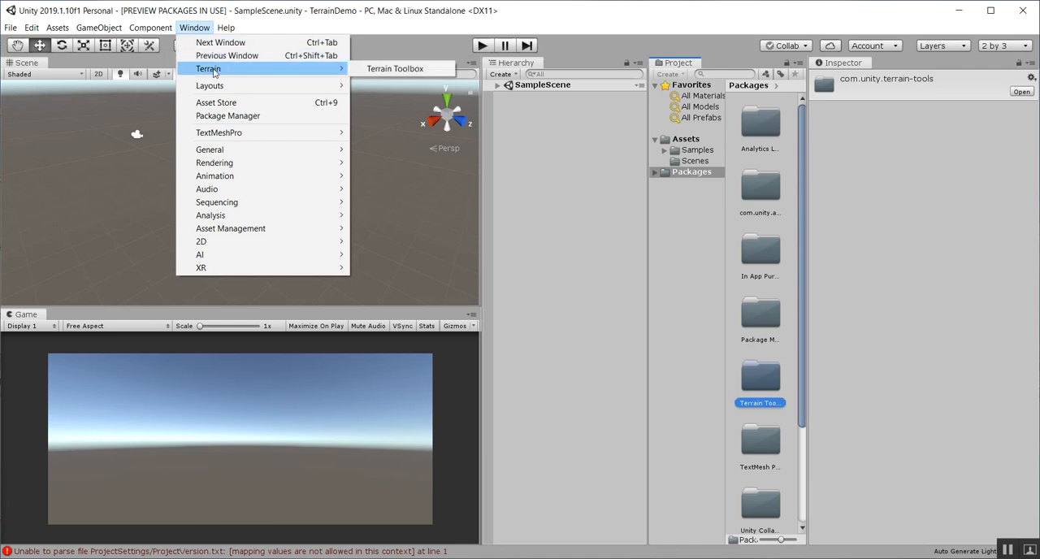
click(379, 69)
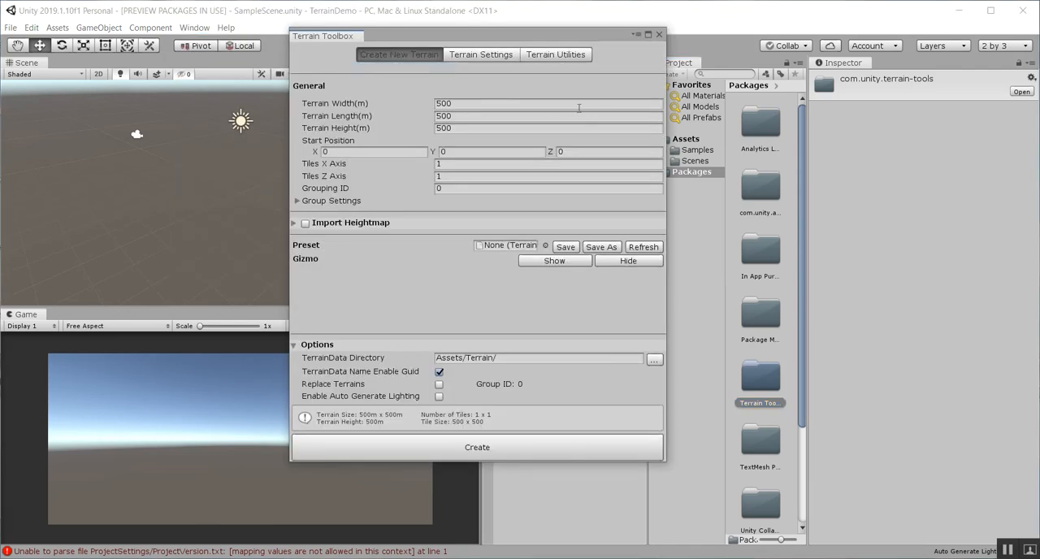
drag(469, 31, 595, 33)
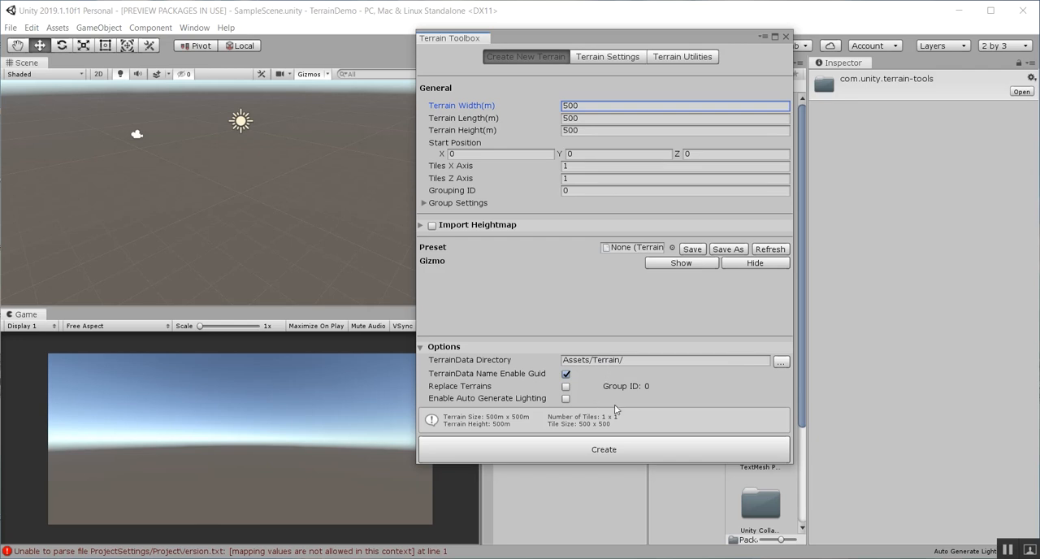
click(638, 450)
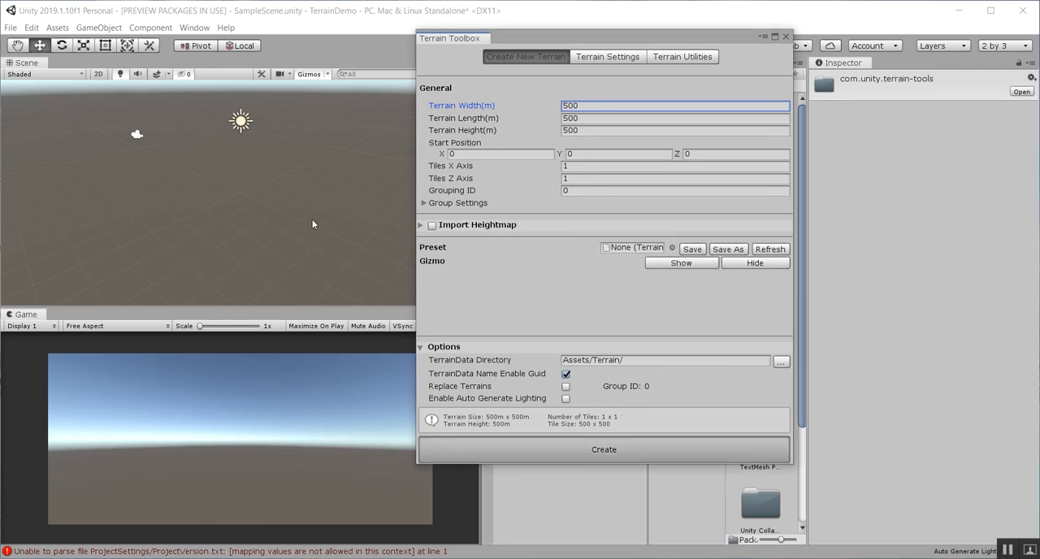
click(786, 37)
Enlarge the Scene view, expand TerrainGroup_0 in SampleScene, and select and frame its terrain tile
scroll(180, 186, down, 5)
scroll(182, 188, down, 3)
middle_drag(251, 247, 228, 181)
drag(281, 306, 281, 382)
scroll(236, 223, down, 3)
right_drag(236, 223, 235, 355)
scroll(230, 286, down, 2)
scroll(230, 284, down, 3)
right_drag(230, 283, 232, 242)
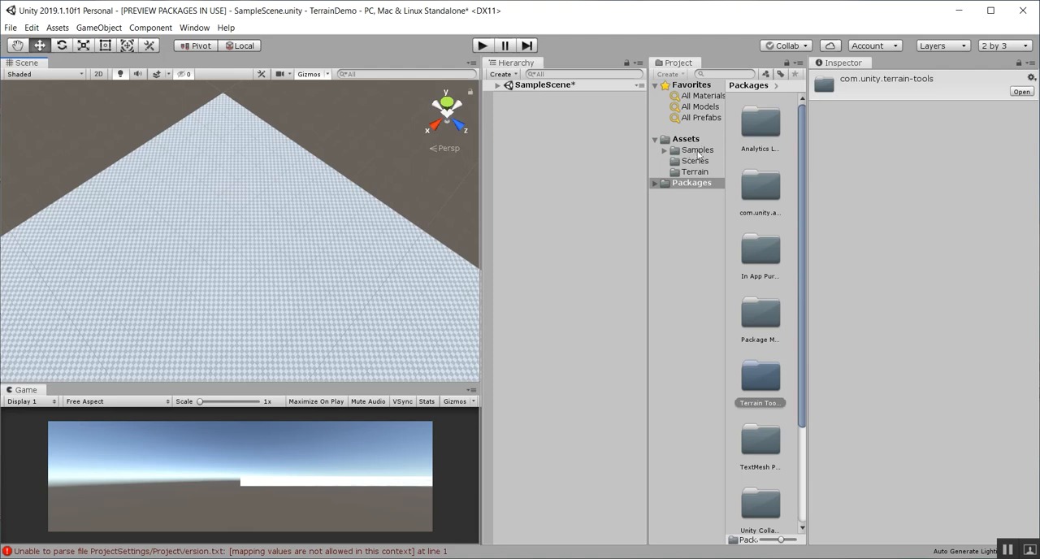
click(497, 87)
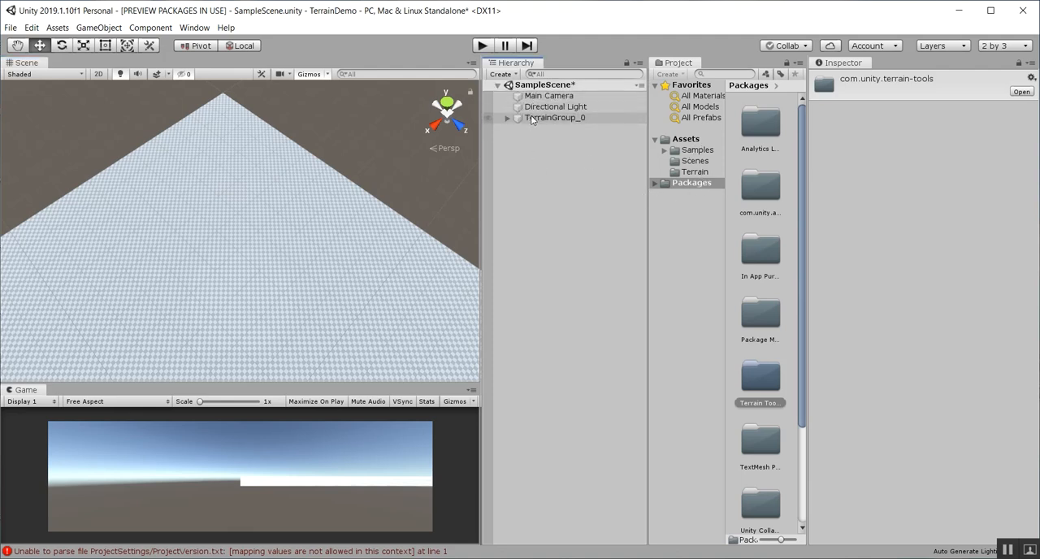
click(507, 119)
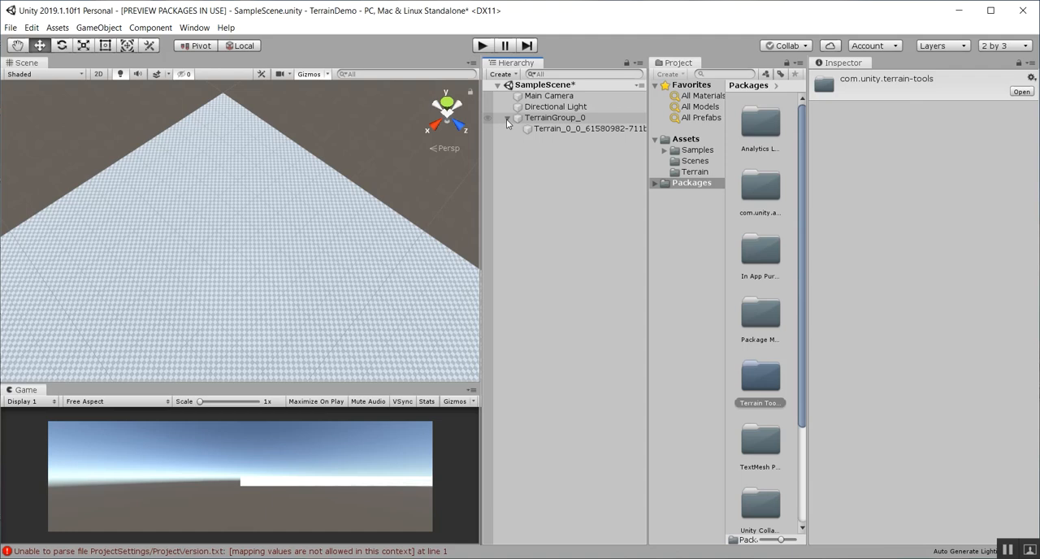
double_click(574, 128)
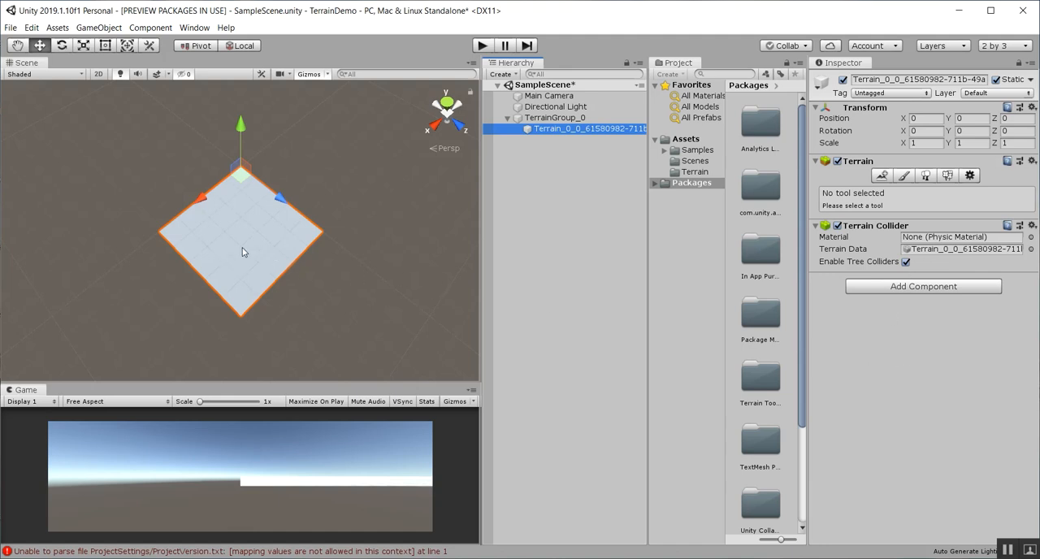
Activate Paint Terrain for the selected tile and choose the Raise or Lower Terrain tool
click(911, 180)
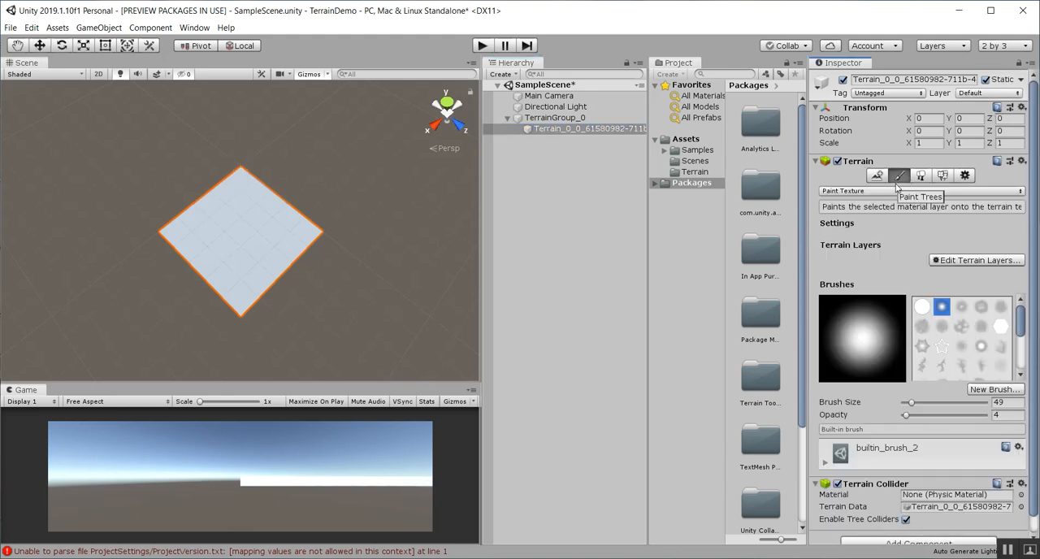
click(1021, 192)
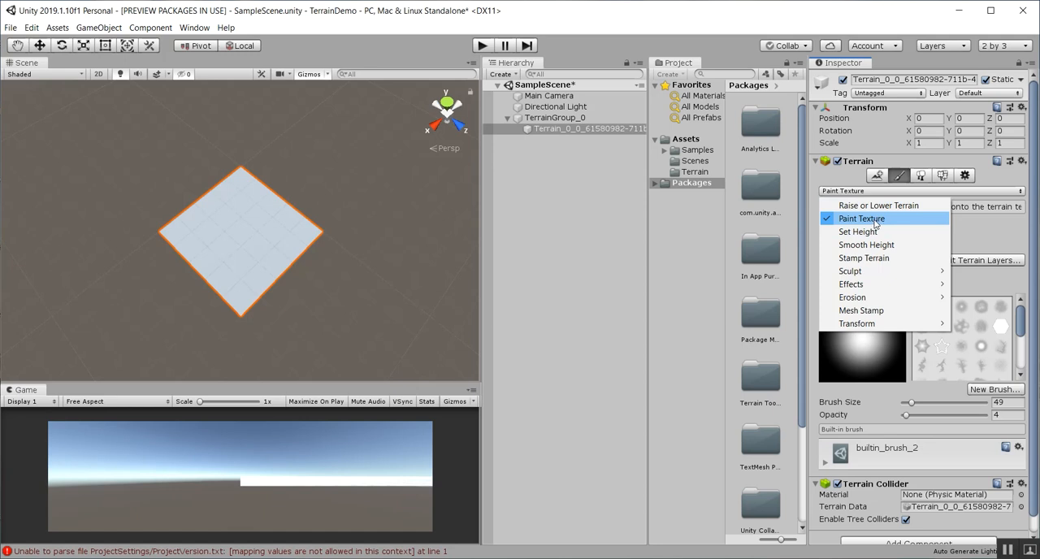
mouse_move(878, 277)
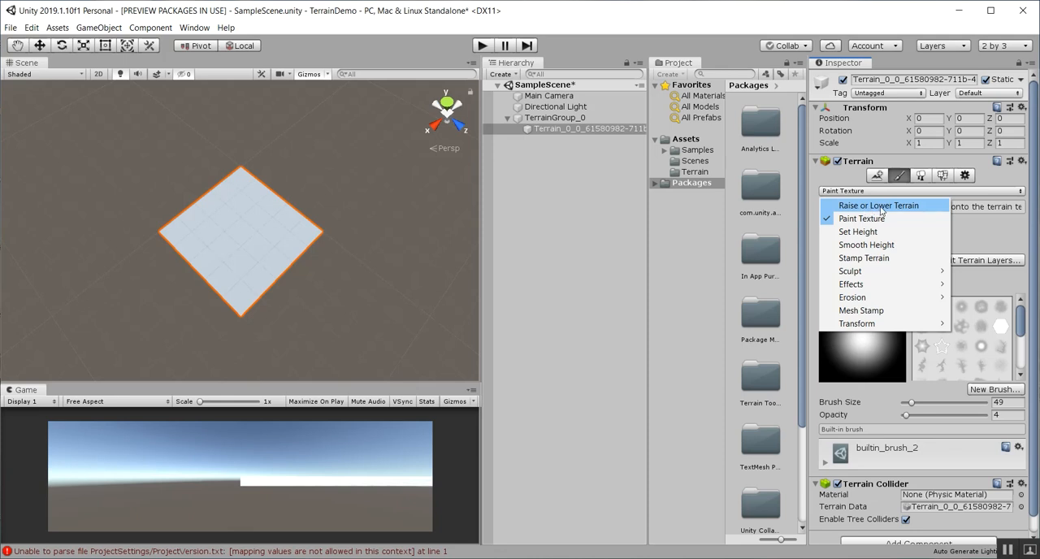
click(880, 209)
Choose the terrainstamp_ridge06 brush as the brush mask for raising the terrain
mouse_move(243, 259)
mouse_down()
mouse_move(236, 253)
mouse_move(287, 210)
mouse_up()
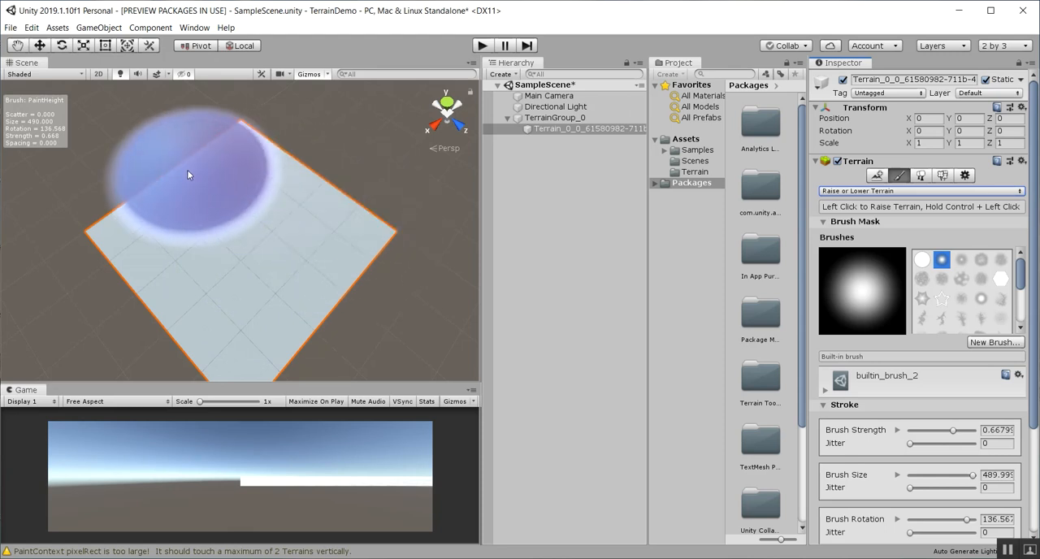
right_drag(334, 307, 341, 261)
alt+middle_drag(341, 262, 341, 209)
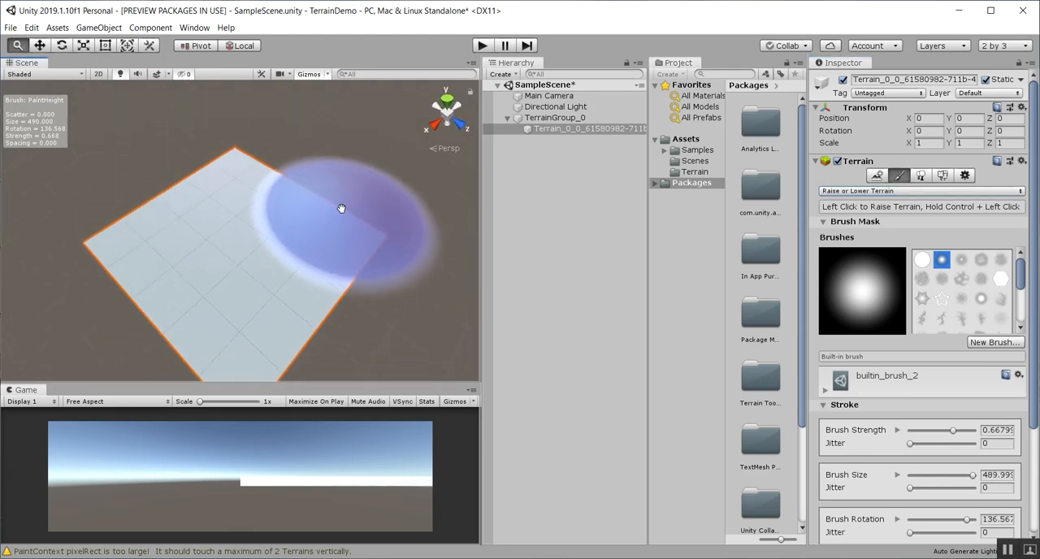
alt+right_drag(341, 209, 309, 281)
alt+drag(310, 281, 323, 242)
alt+middle_drag(322, 242, 326, 202)
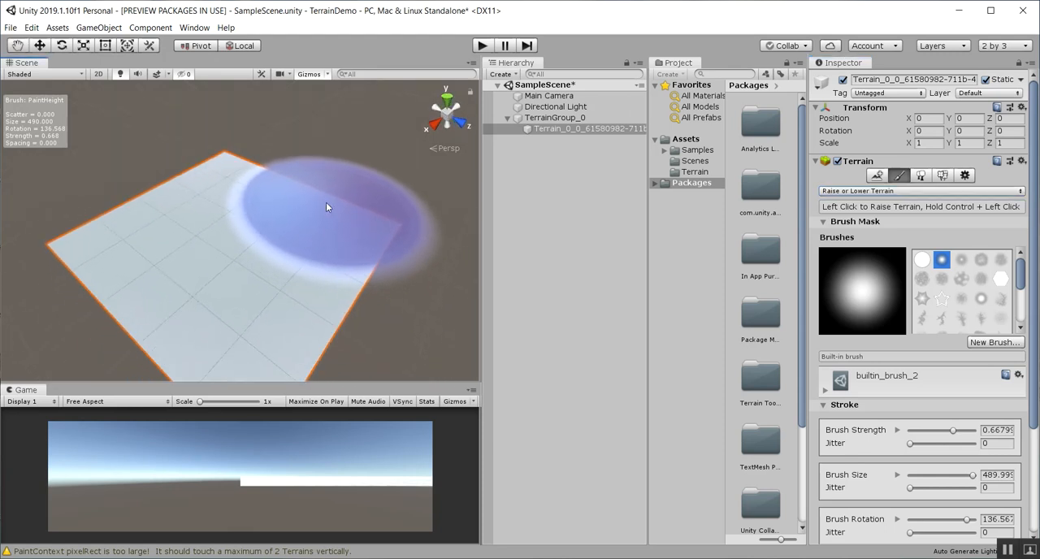
drag(1021, 273, 1032, 302)
click(1004, 290)
click(981, 290)
click(958, 291)
click(935, 291)
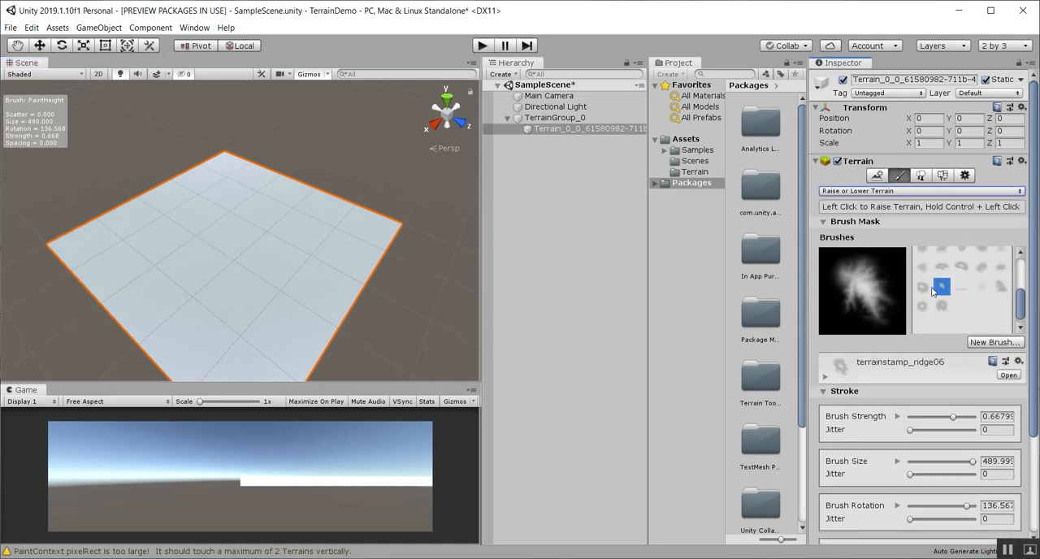
click(930, 290)
click(942, 287)
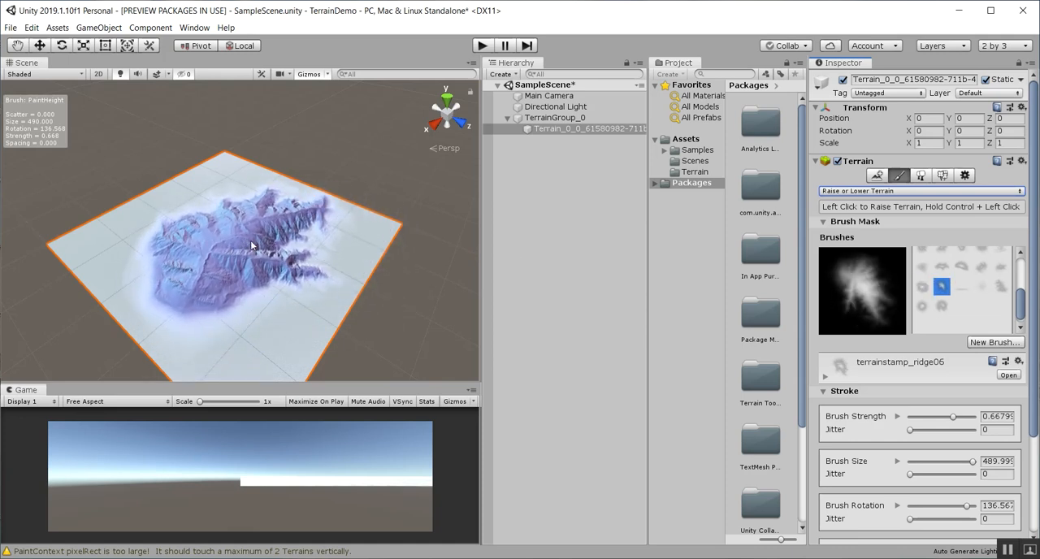
Try stamping the ridge brush once in the middle of the terrain, then undo the stamp
click(243, 250)
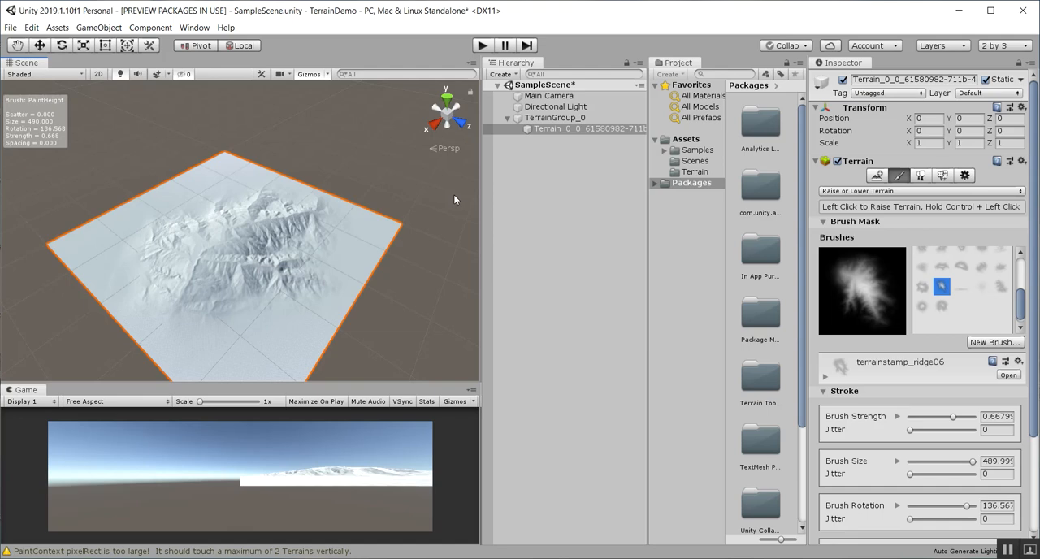
scroll(266, 273, up, 2)
mouse_move(266, 269)
alt+mouse_down()
mouse_move(309, 220)
mouse_move(338, 220)
mouse_move(391, 56)
mouse_move(281, 343)
mouse_move(261, 259)
alt+mouse_up()
middle_drag(261, 260, 262, 271)
scroll(262, 271, down, 4)
scroll(270, 266, up, 4)
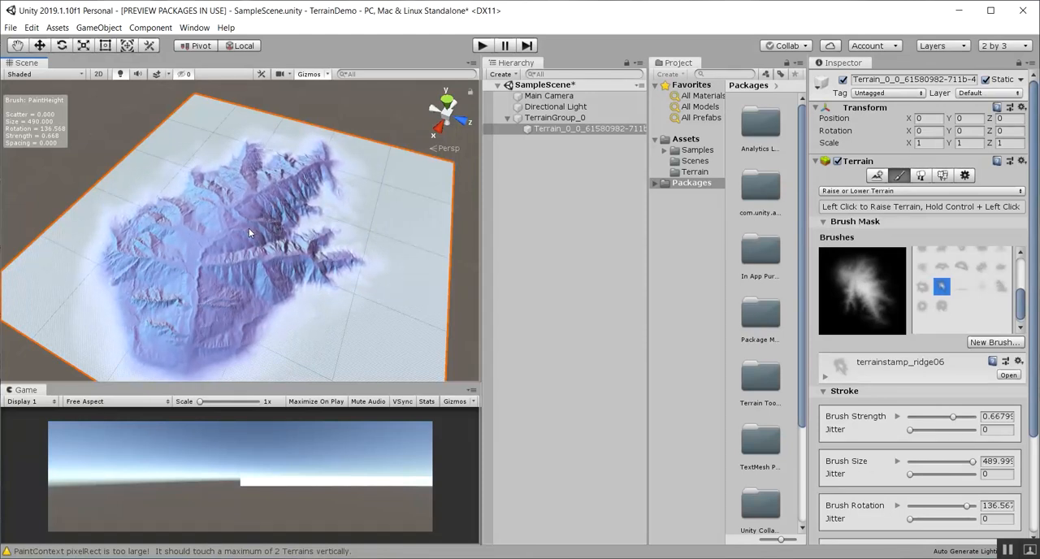
Adjust the ridge brush's strength interactively over the terrain to about 0.33
key(a)
key(a)
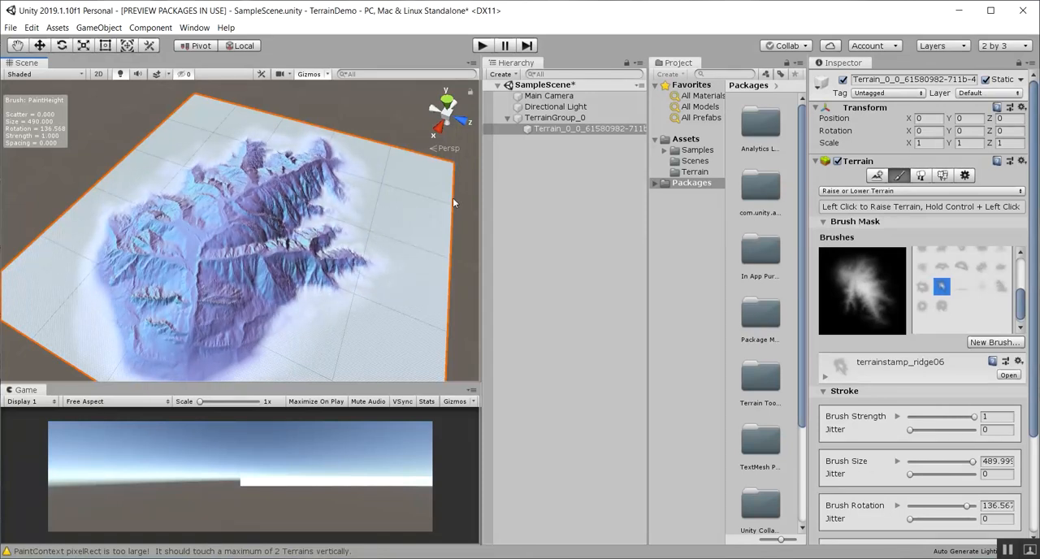
key(a)
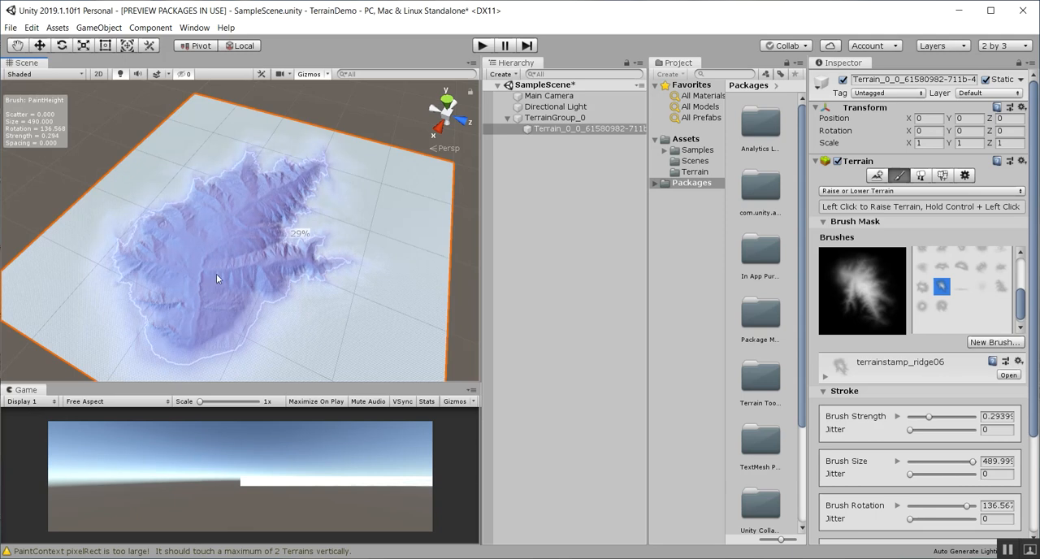
key(a)
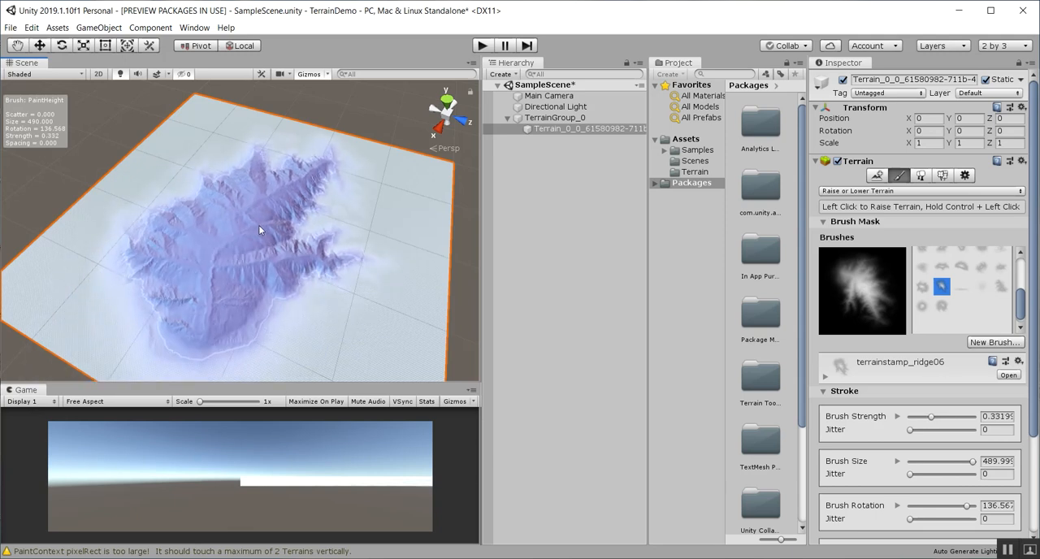
Reduce the ridge brush's size interactively over the terrain to about 240
key(s)
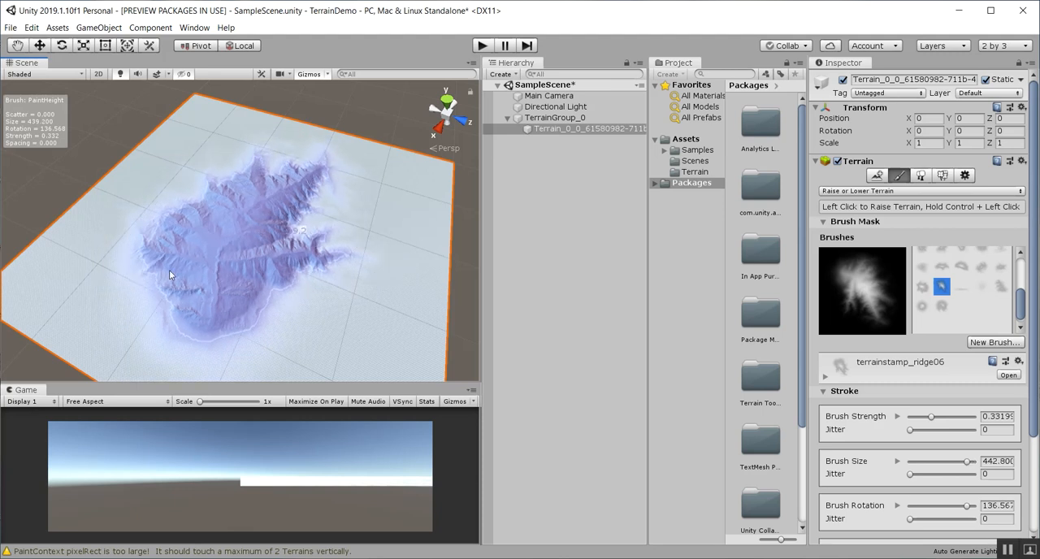
key(s)
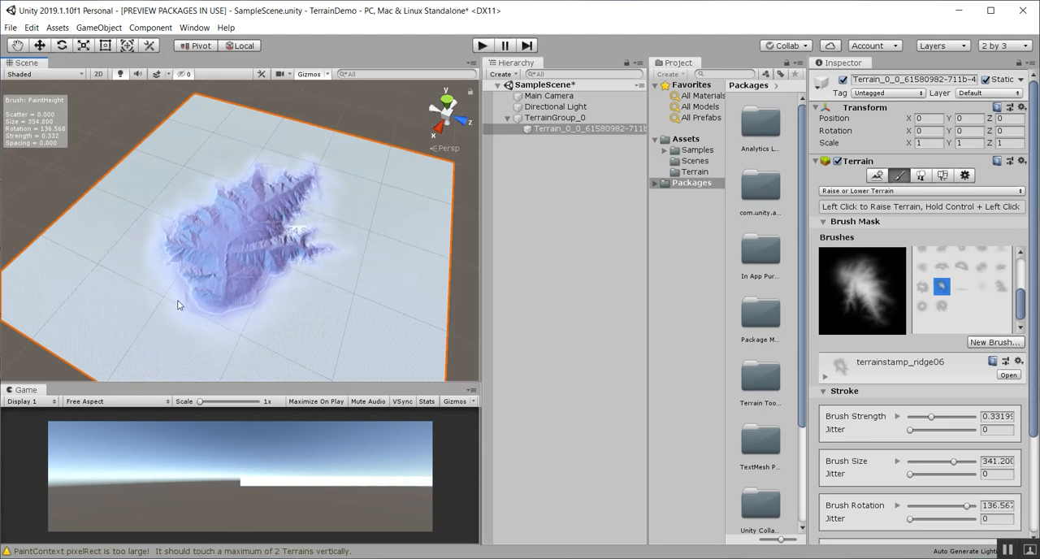
key(s)
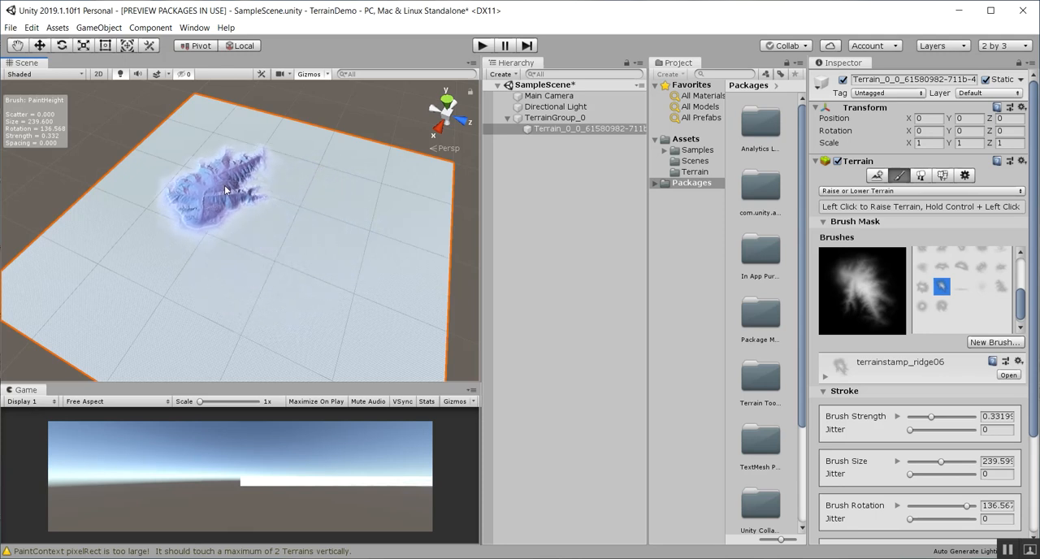
Choose the terrainstamp_volcano02 brush mask and try a raising stroke in the middle of the terrain, then undo the stroke
click(943, 305)
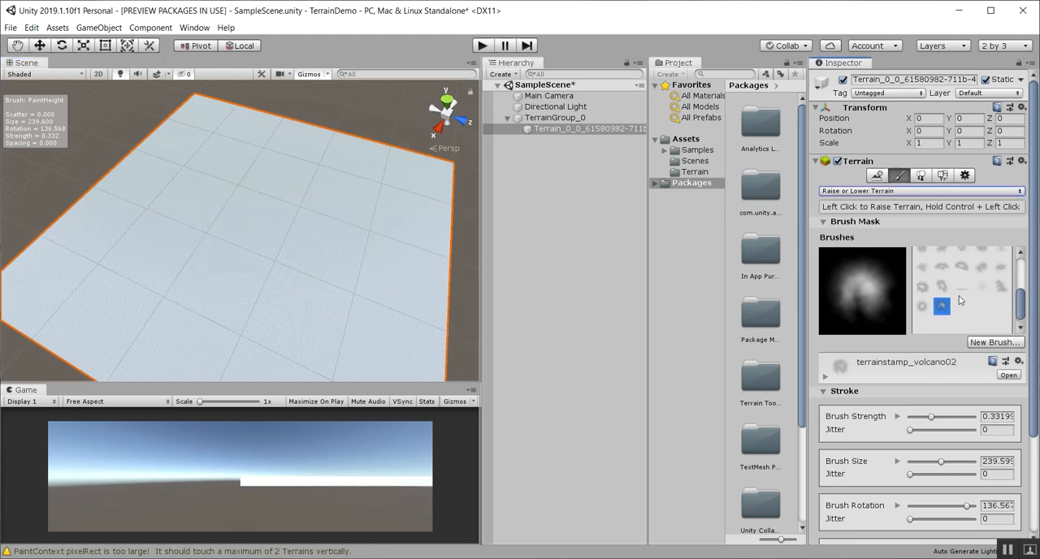
mouse_move(262, 214)
mouse_down()
mouse_move(247, 190)
mouse_move(225, 236)
mouse_up()
scroll(282, 234, down, 2)
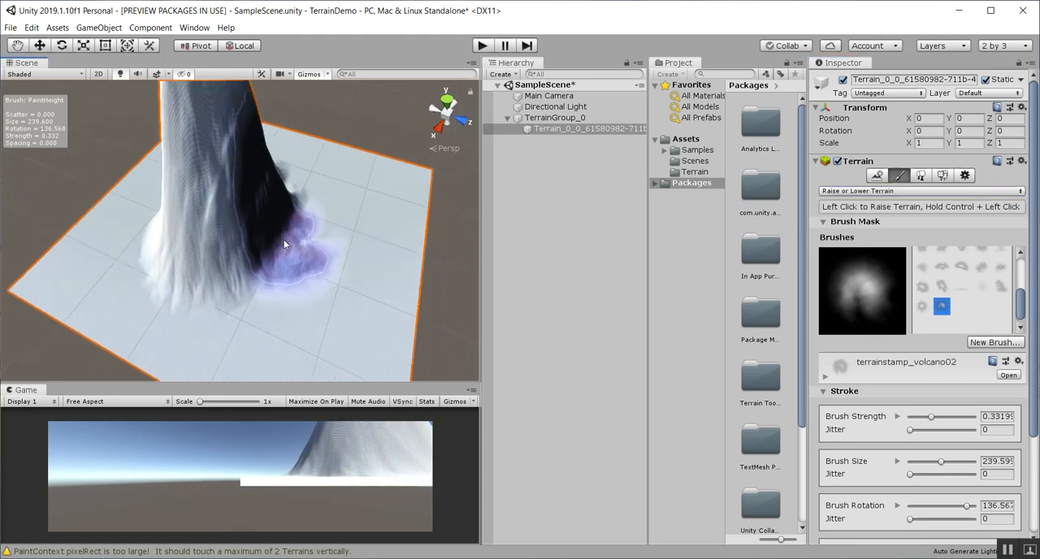
key(ctrl+z)
Reduce the volcano brush's strength interactively to about 0.11, undoing any trial stroke made at the stronger setting
key(a)
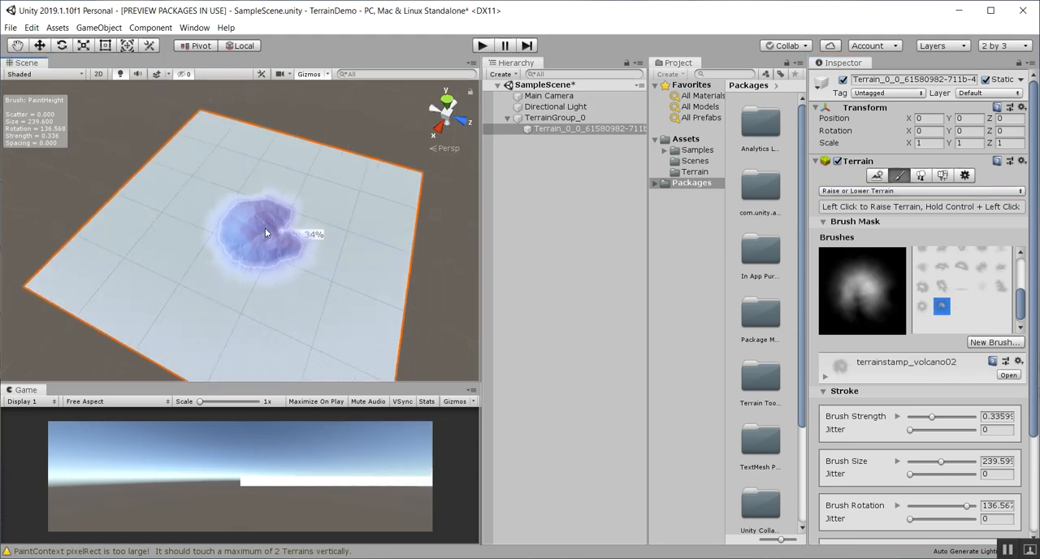
mouse_move(187, 221)
mouse_down()
mouse_move(202, 234)
mouse_move(226, 228)
mouse_up()
key(ctrl+z)
key(a)
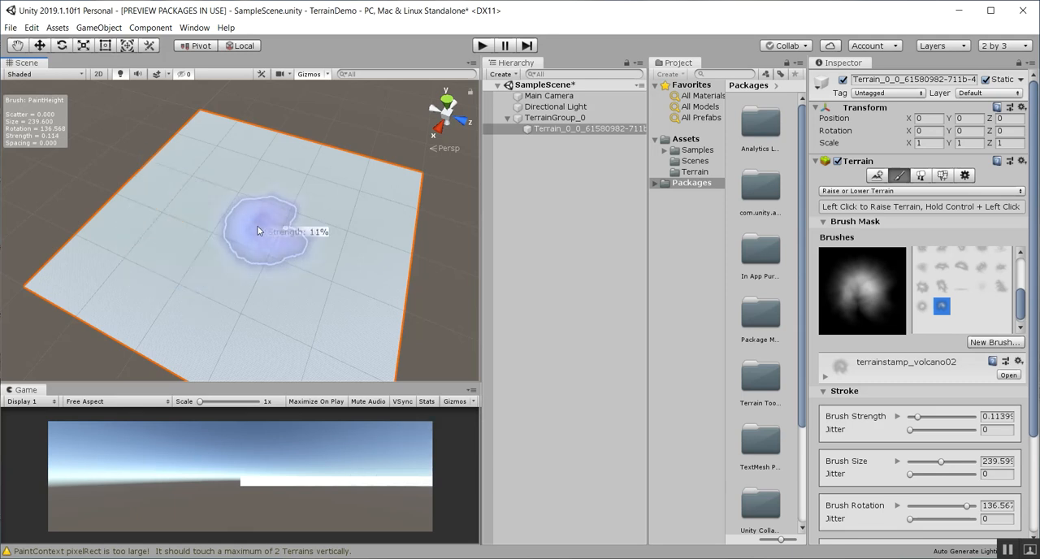
Raise mountains across the terrain with the volcano brush and add ridges using the terrainstamp_ridge02 brush mask
drag(244, 233, 296, 282)
scroll(961, 300, up, 1)
click(961, 311)
drag(295, 205, 276, 225)
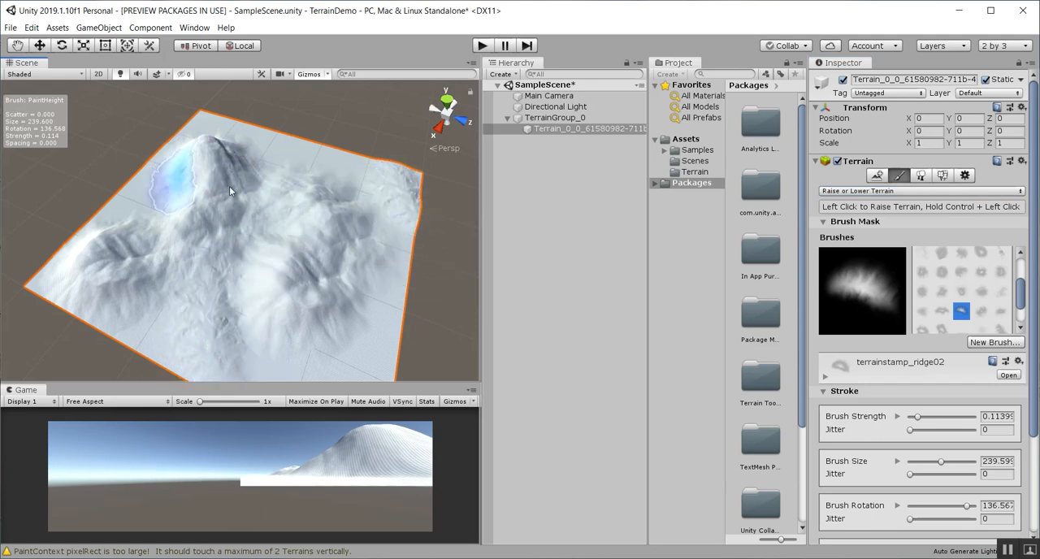
Switch the terrain painting tool to Bridge from the Sculpt group
scroll(216, 264, down, 2)
scroll(215, 264, up, 5)
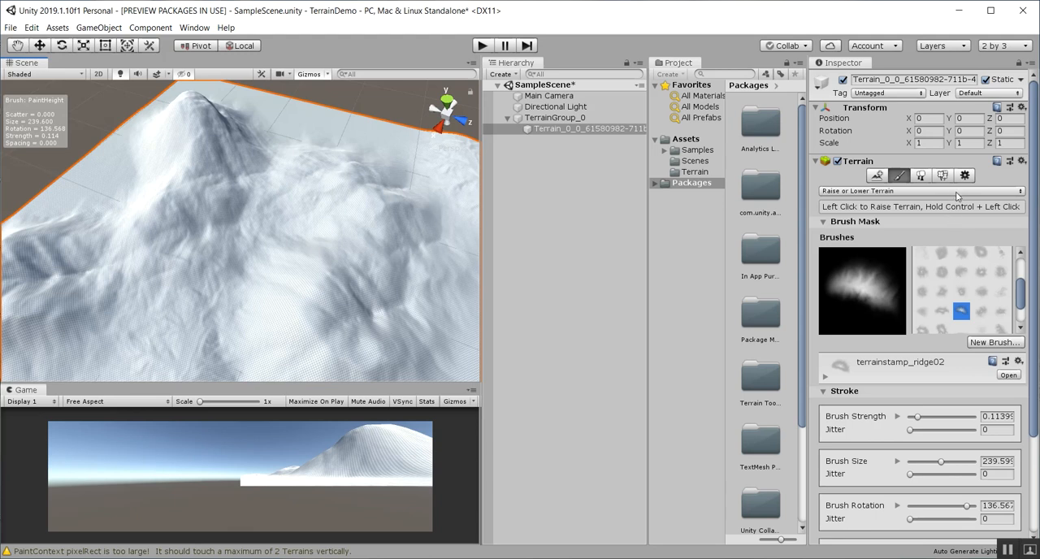
click(1019, 191)
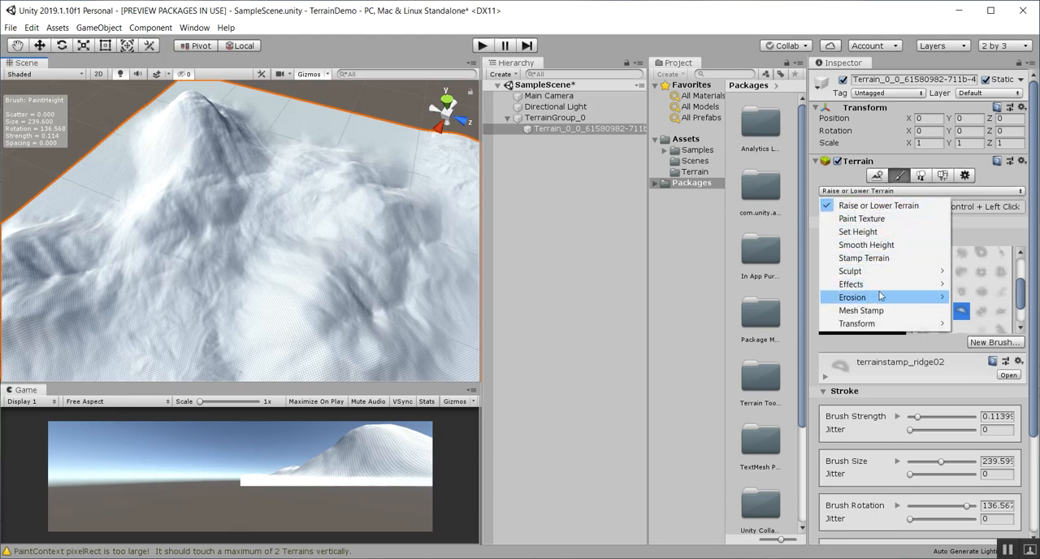
mouse_move(894, 276)
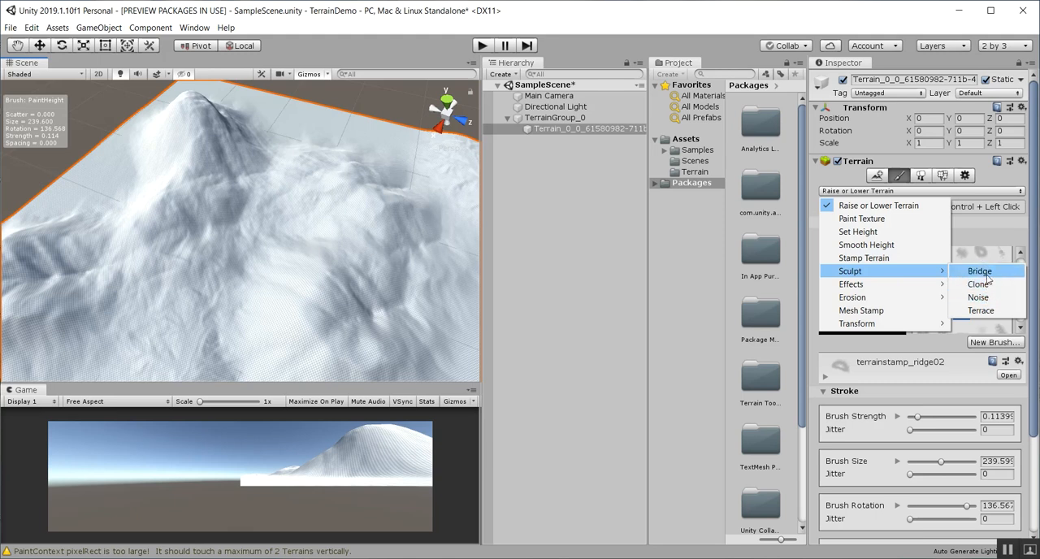
click(986, 275)
scroll(300, 310, down, 7)
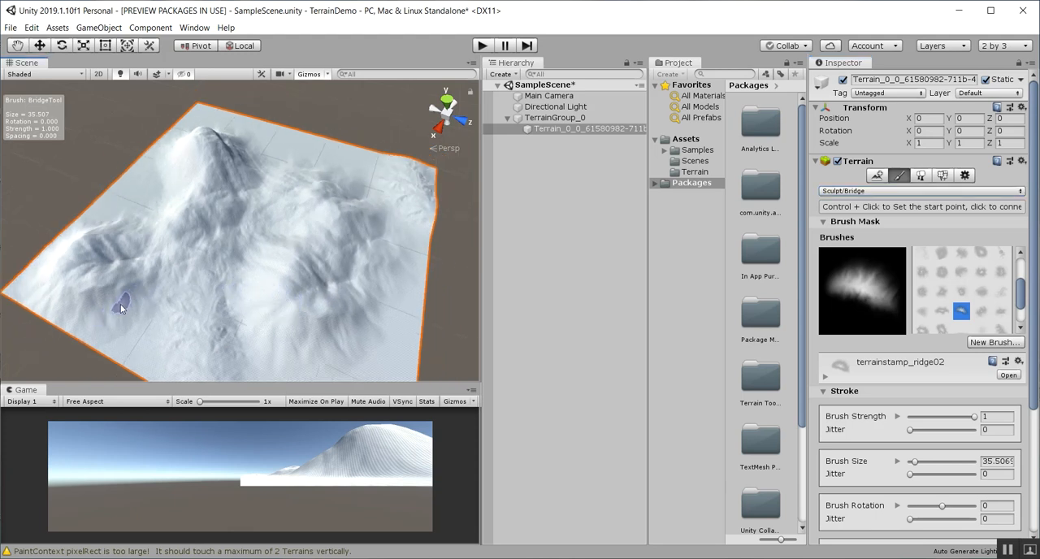
Try bridging from the foot of the smaller hill across the valley to the opposite ridge, then undo the bridge
ctrl+click(120, 307)
click(336, 188)
scroll(327, 200, up, 3)
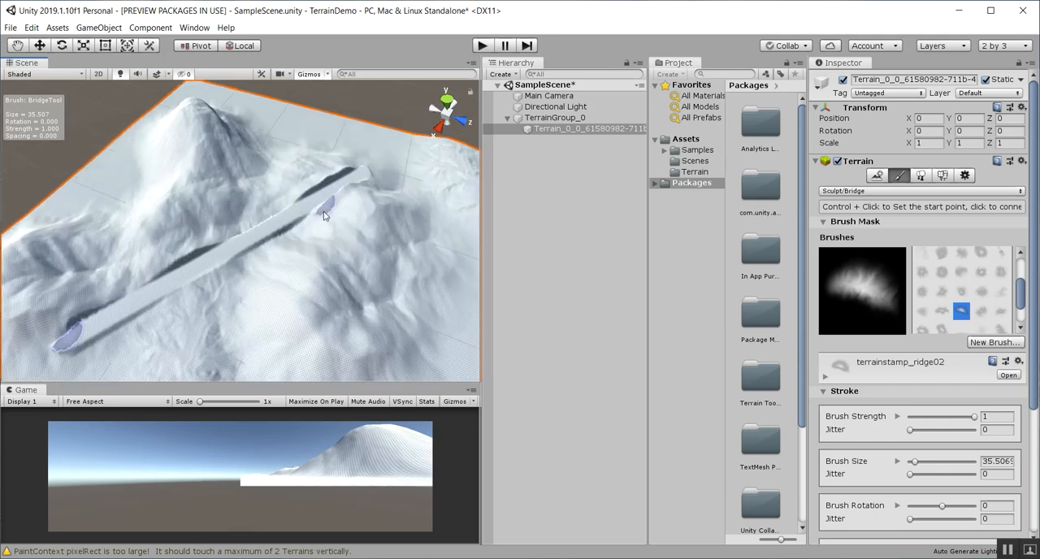
key(ctrl+z)
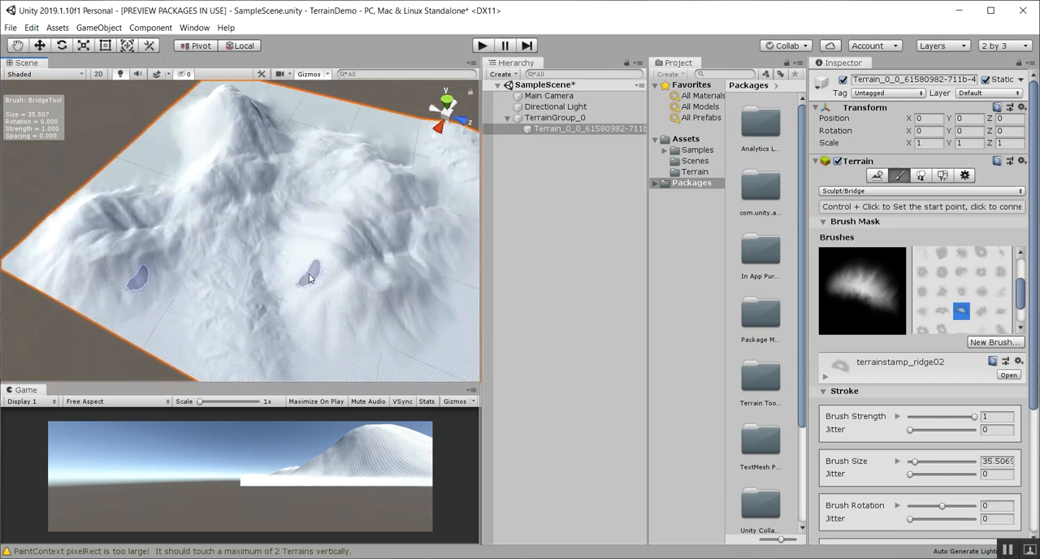
Try a second bridge from higher on the smaller hill's slope to the opposite mountainside, inspect it, then undo it
ctrl+click(118, 260)
click(325, 168)
scroll(340, 225, up, 5)
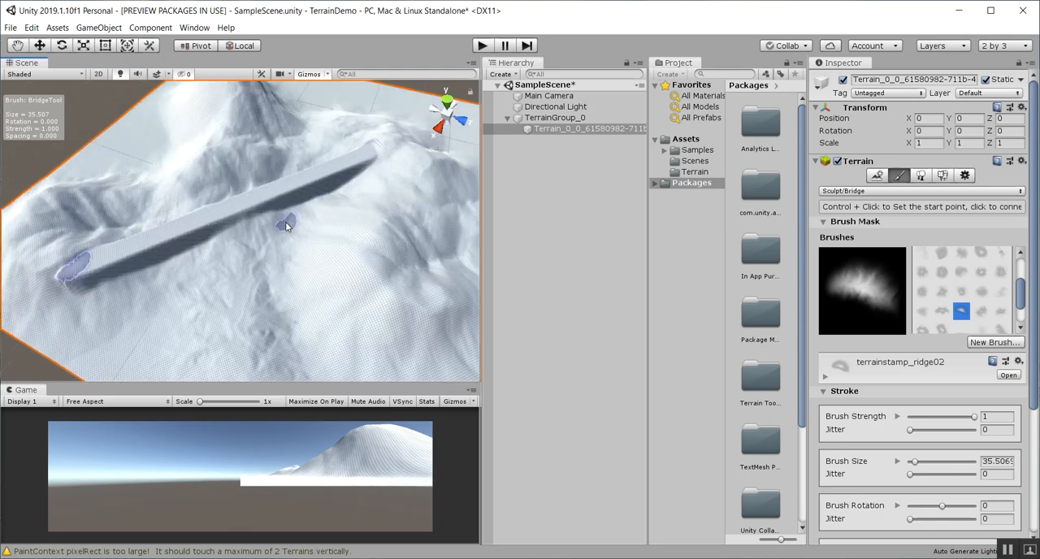
alt+drag(339, 225, 309, 285)
middle_drag(309, 285, 297, 276)
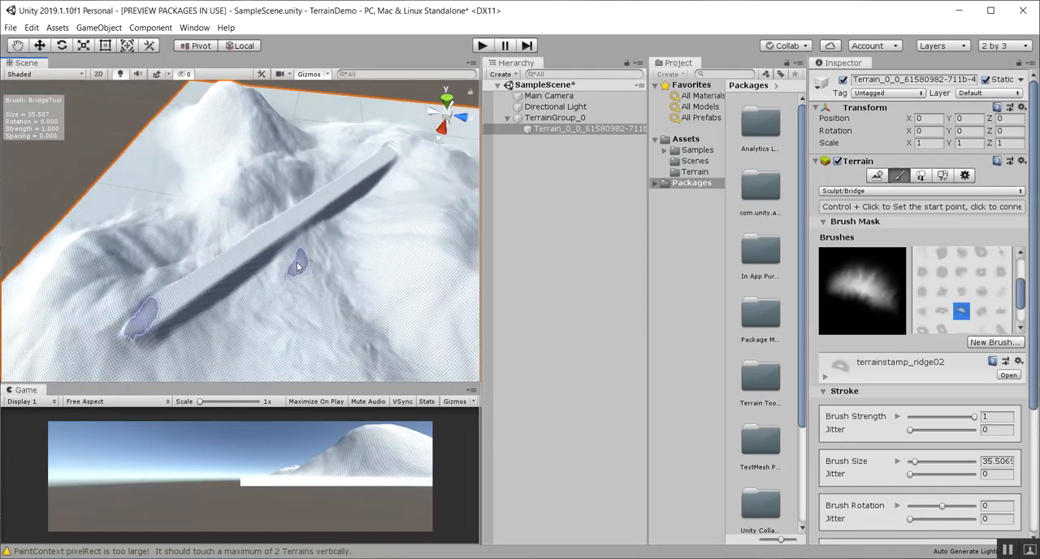
key(ctrl+z)
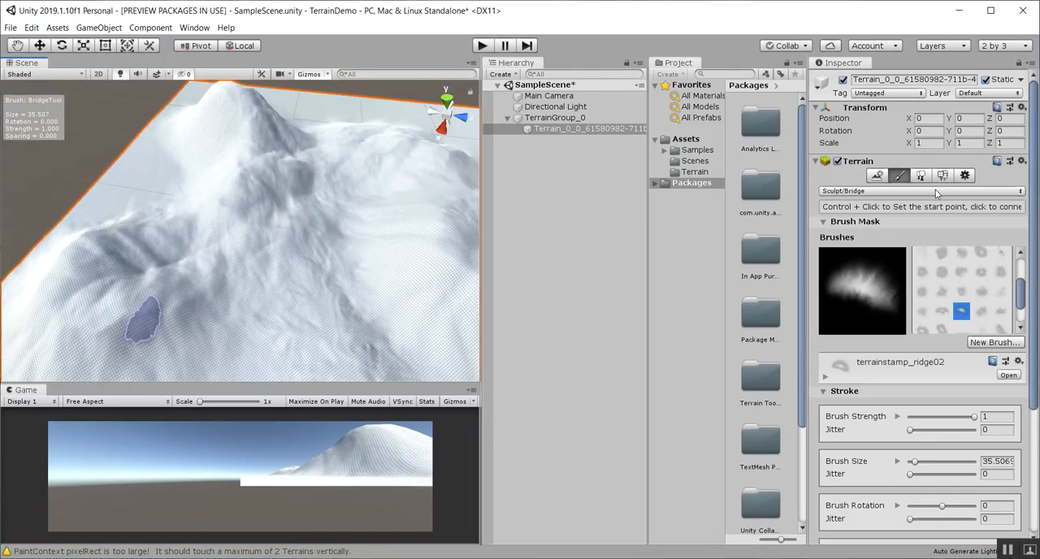
Switch the terrain painting tool to Terrace from the Sculpt group and set the terrace count to 36
click(990, 192)
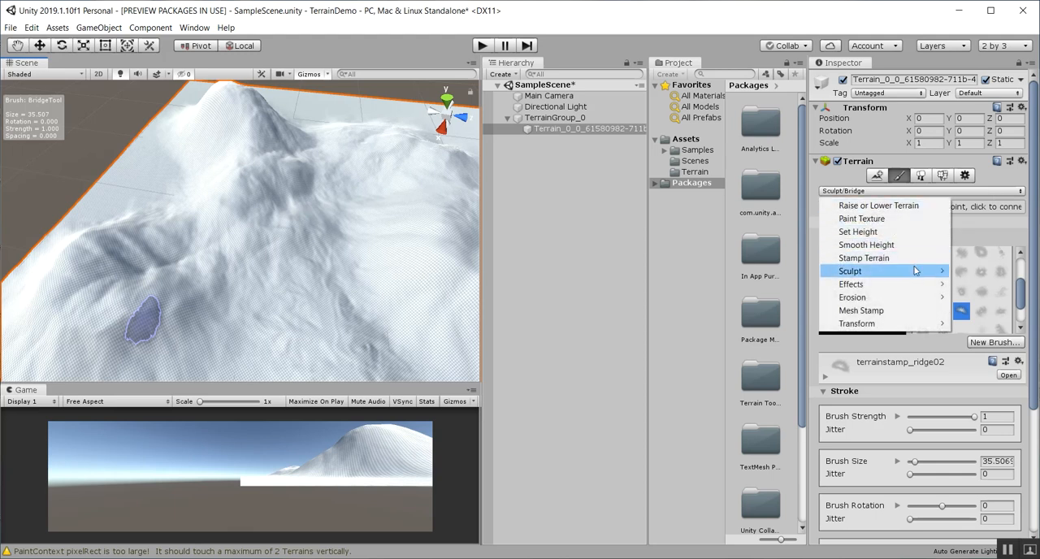
click(983, 311)
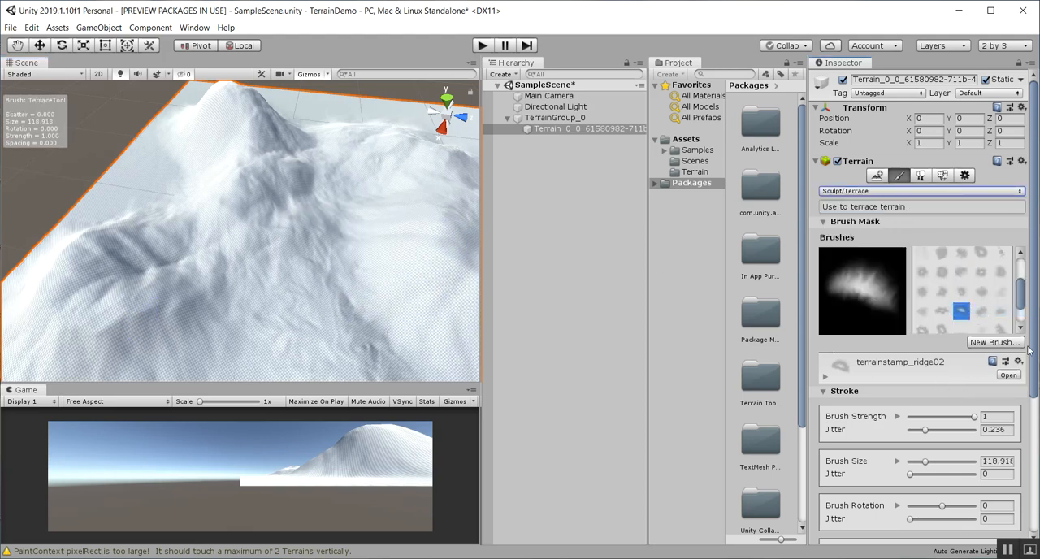
scroll(1035, 358, down, 6)
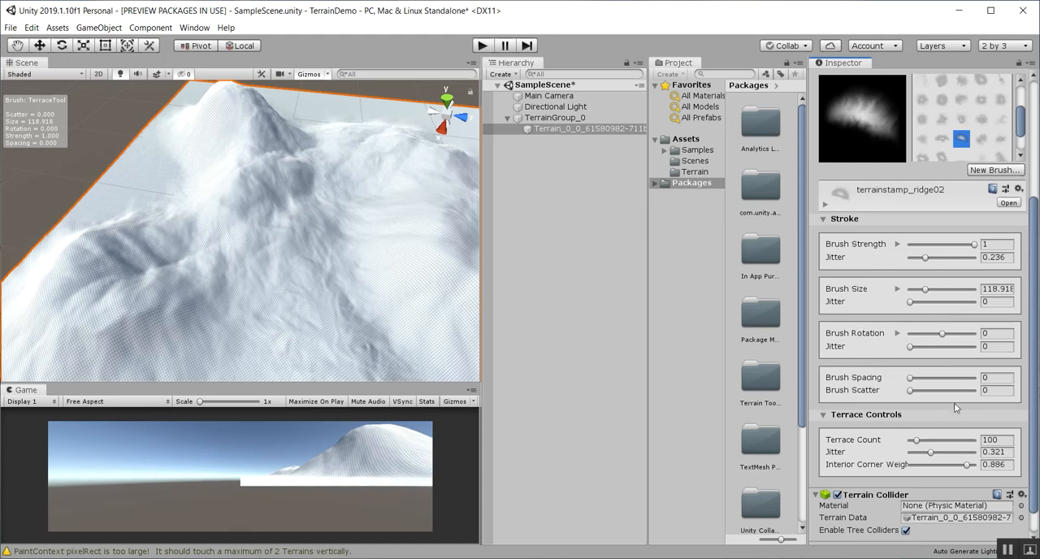
click(917, 440)
Carve terraced cliffs into the mountain slopes and along the valley sides with the terrace brush
mouse_move(320, 315)
mouse_down()
mouse_move(362, 297)
mouse_move(252, 254)
mouse_move(313, 199)
mouse_move(366, 183)
mouse_move(215, 274)
mouse_move(173, 230)
mouse_move(228, 129)
mouse_move(283, 177)
mouse_up()
scroll(346, 307, down, 3)
alt+drag(347, 307, 324, 297)
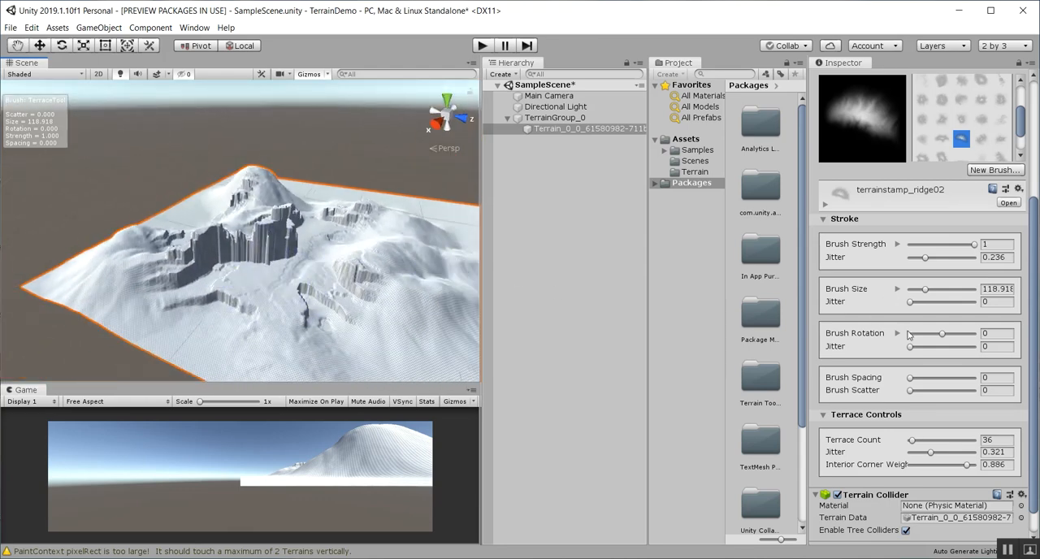
scroll(316, 289, up, 5)
scroll(307, 263, down, 5)
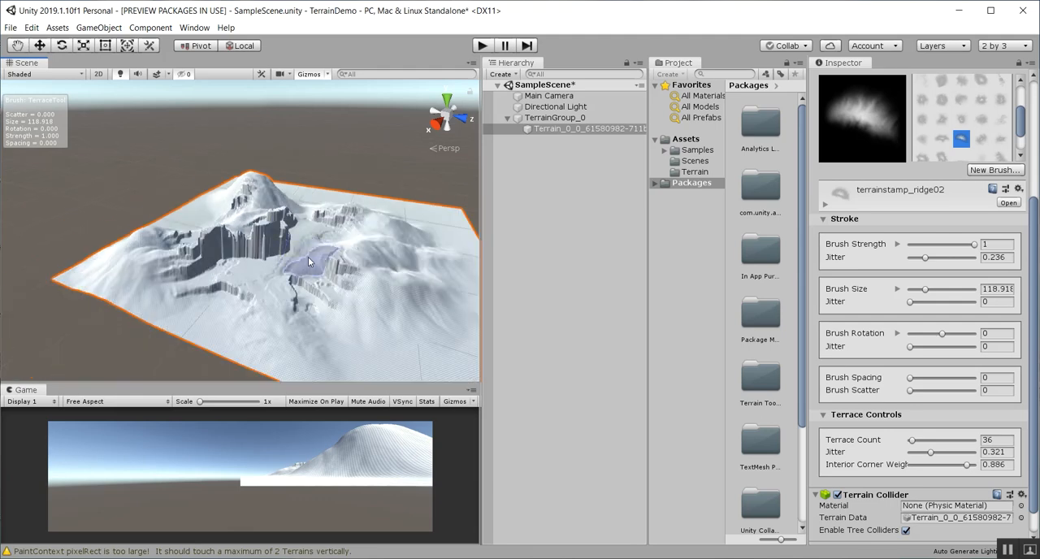
alt+drag(311, 262, 350, 304)
middle_drag(322, 175, 318, 289)
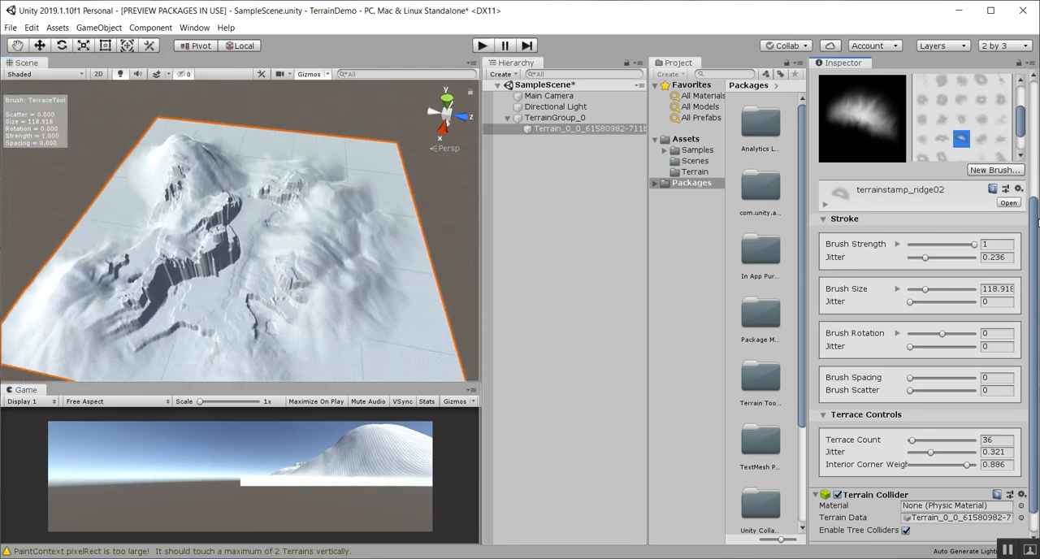
Switch the terrain painting tool to Paint Texture and choose the builtin_brush_1 brush
scroll(1020, 149, up, 5)
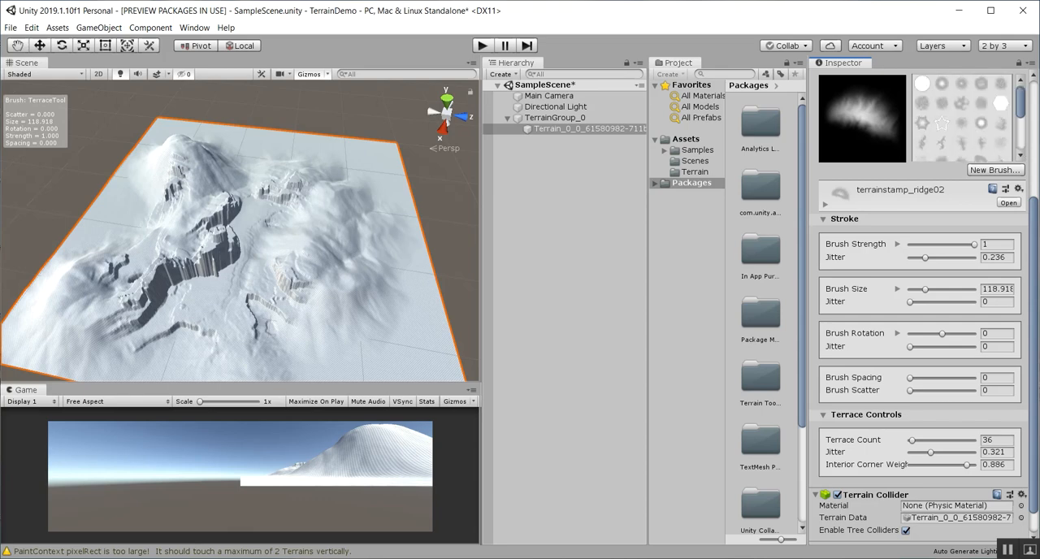
scroll(1033, 221, up, 5)
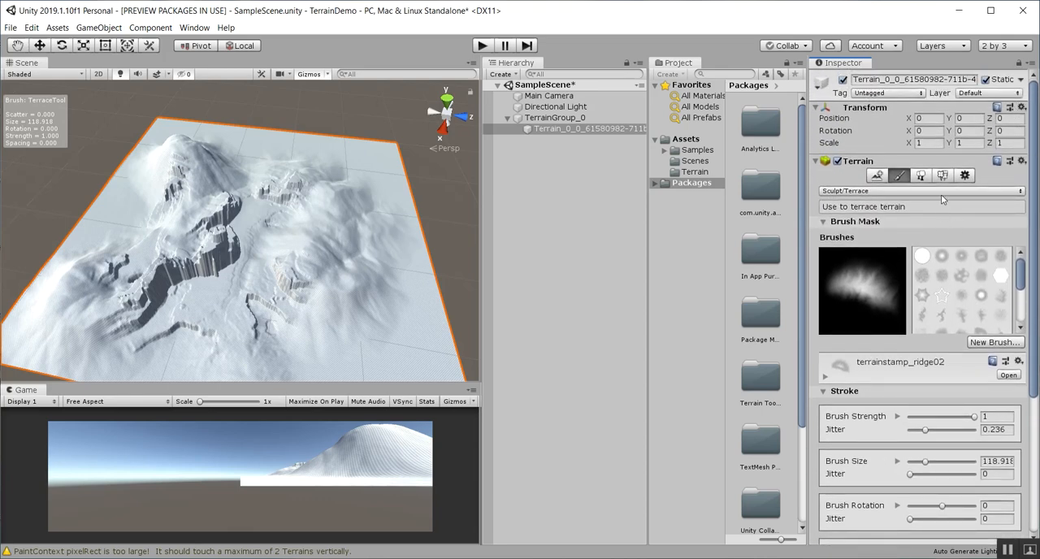
click(939, 192)
click(900, 221)
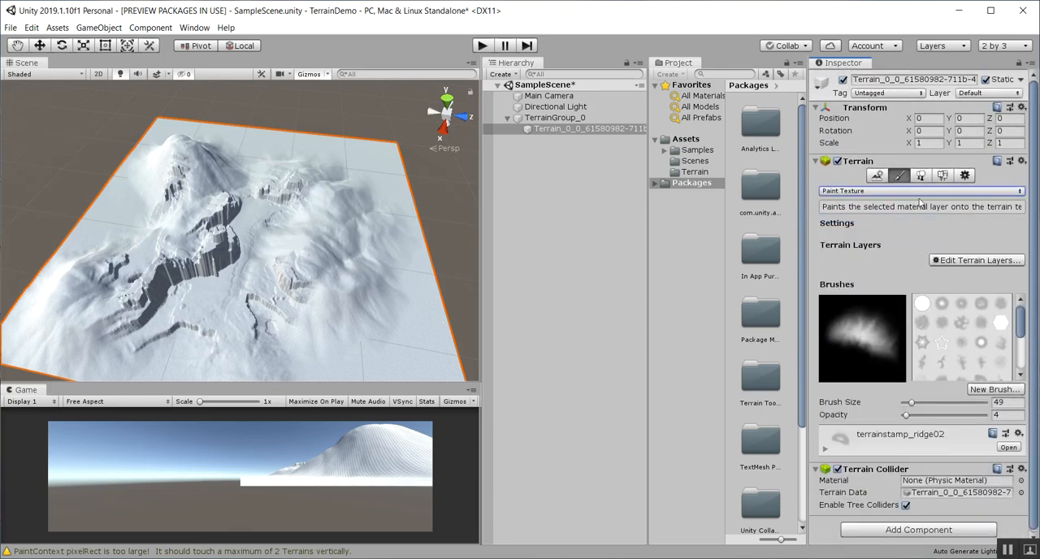
click(922, 304)
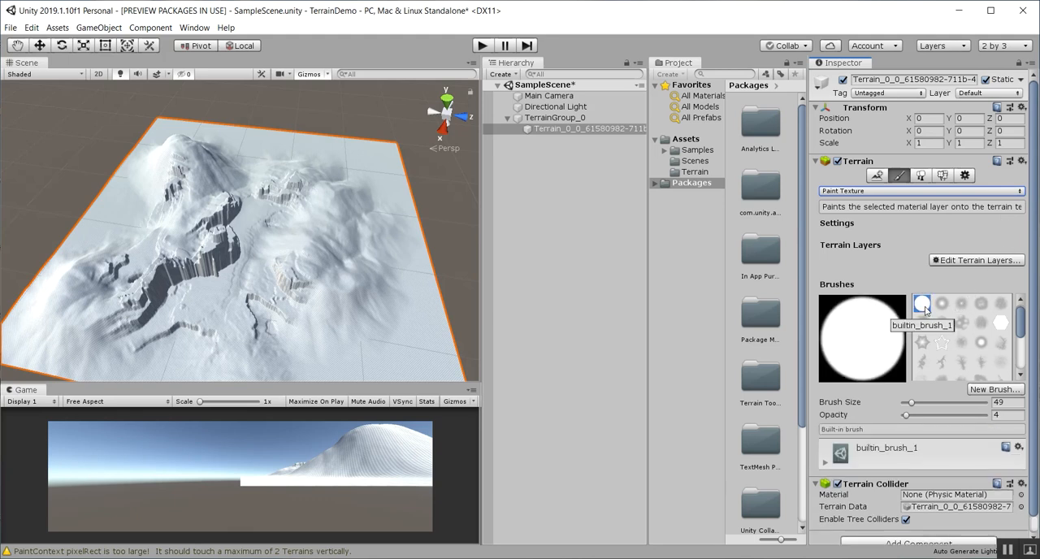
Add the existing dirt layer as the terrain's first texture layer
drag(1034, 327, 1035, 352)
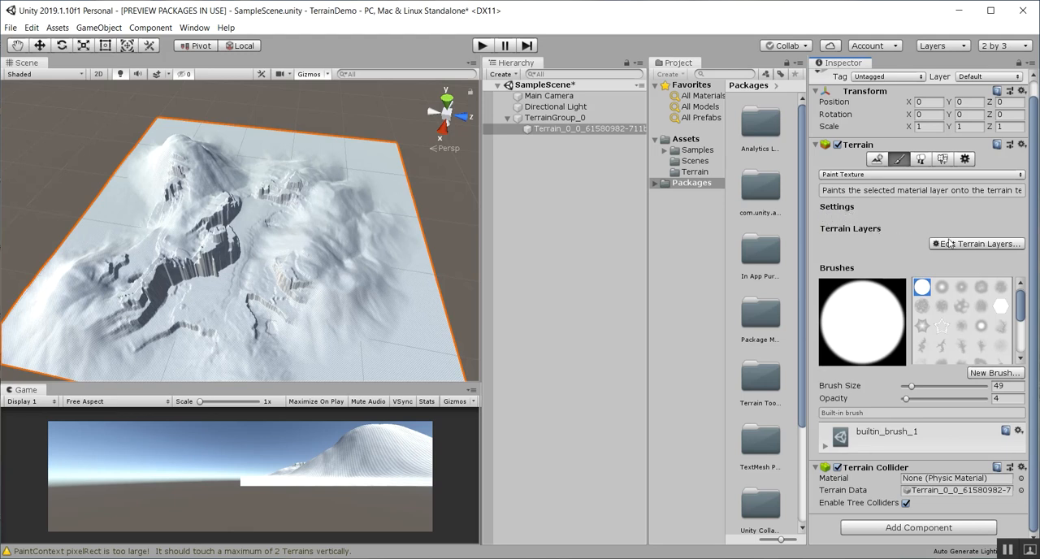
click(982, 247)
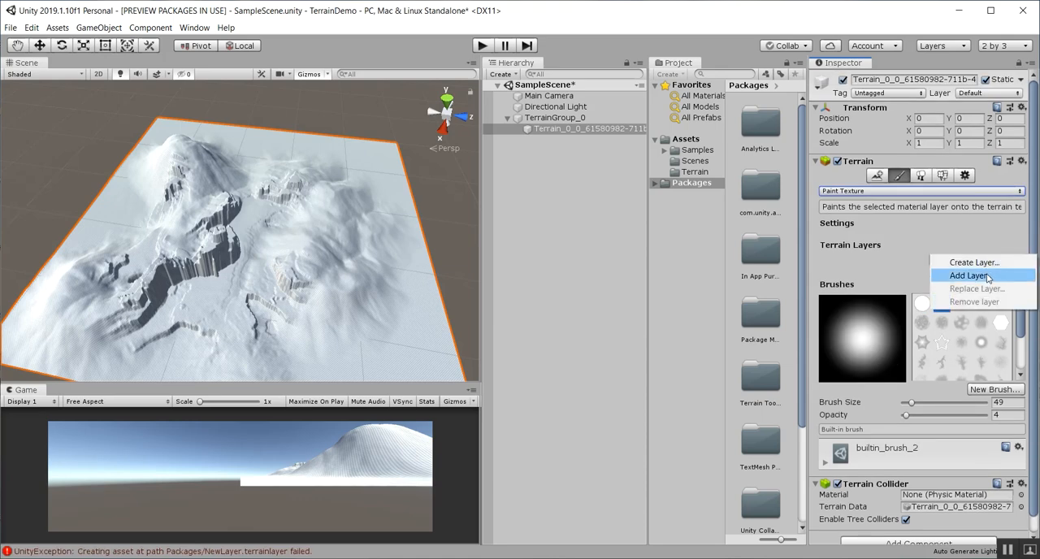
click(986, 276)
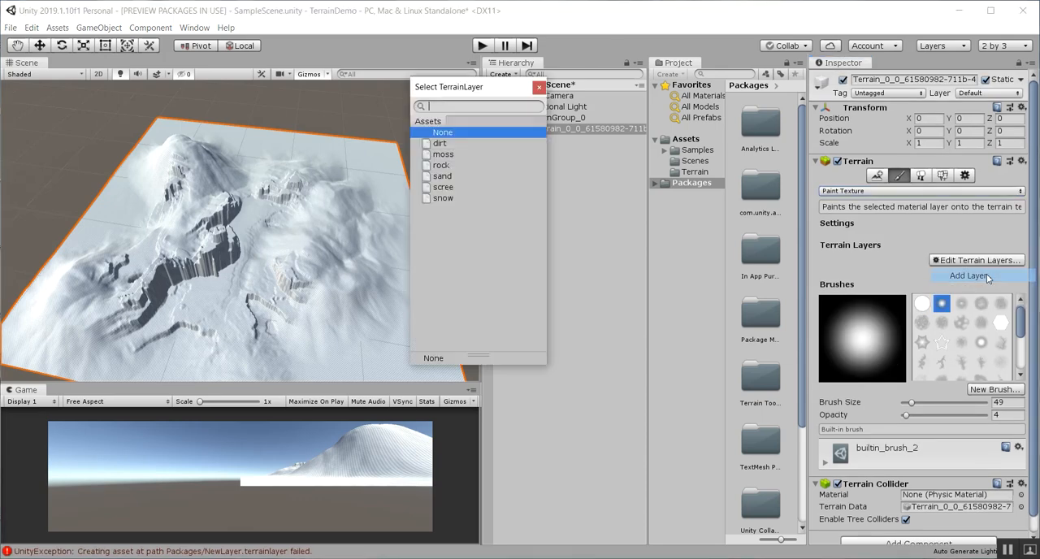
double_click(444, 147)
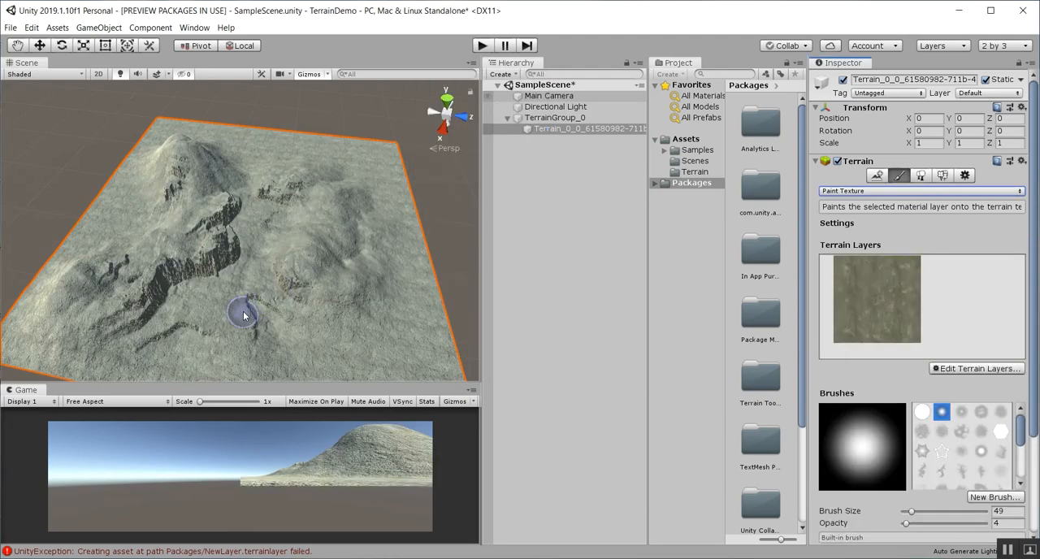
Add the existing snow layer to the terrain and select it as the layer for painting
scroll(242, 317, down, 3)
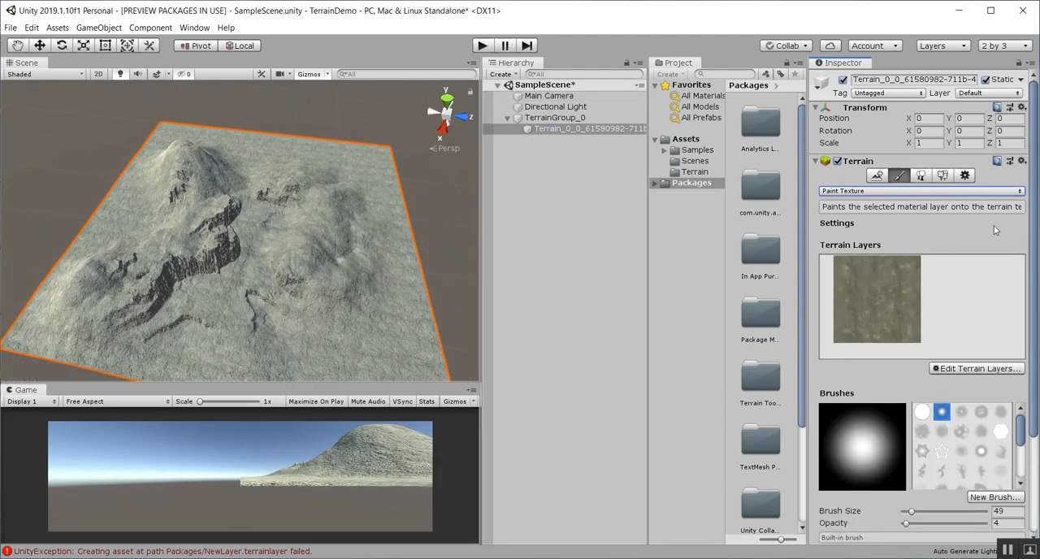
click(977, 369)
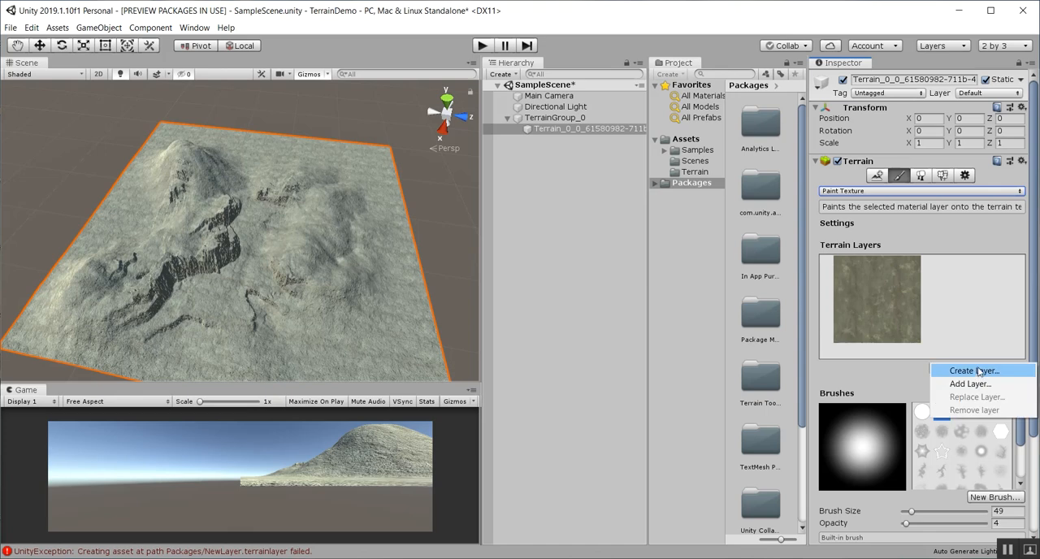
click(975, 385)
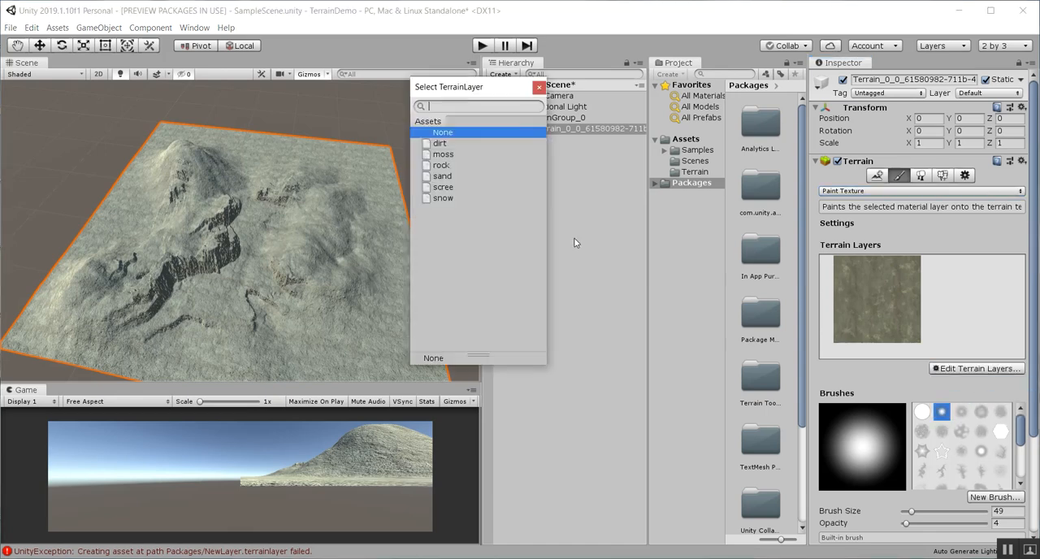
double_click(439, 198)
click(981, 298)
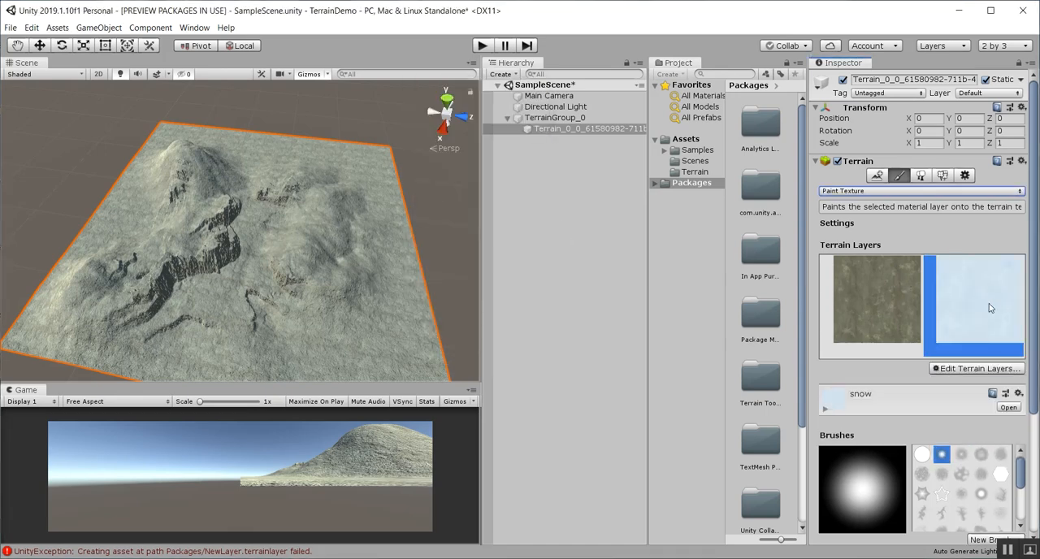
Paint snow caps onto the tall mountain's summit and the two smaller peaks with the snow layer
scroll(130, 248, up, 5)
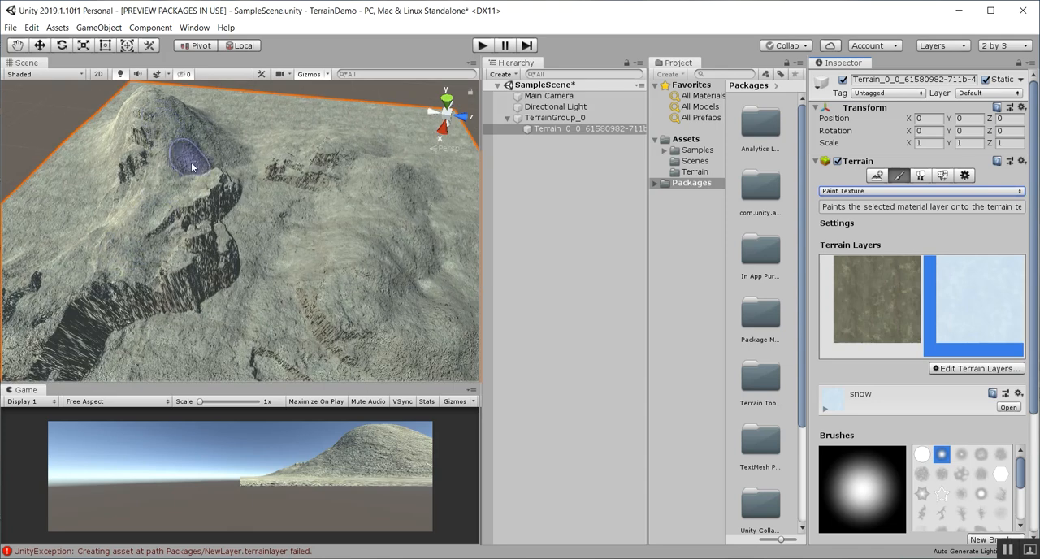
middle_drag(193, 165, 273, 301)
mouse_move(216, 251)
mouse_down()
mouse_move(216, 279)
mouse_move(217, 256)
mouse_move(201, 244)
mouse_move(228, 241)
mouse_move(203, 273)
mouse_up()
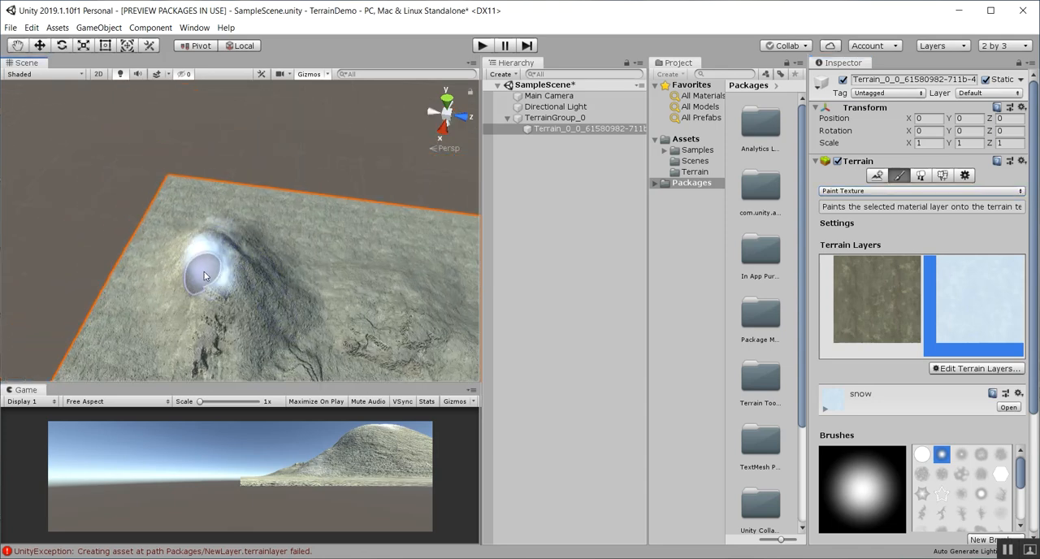
scroll(232, 291, down, 1)
middle_drag(232, 290, 225, 209)
click(404, 209)
click(403, 270)
scroll(955, 481, down, 2)
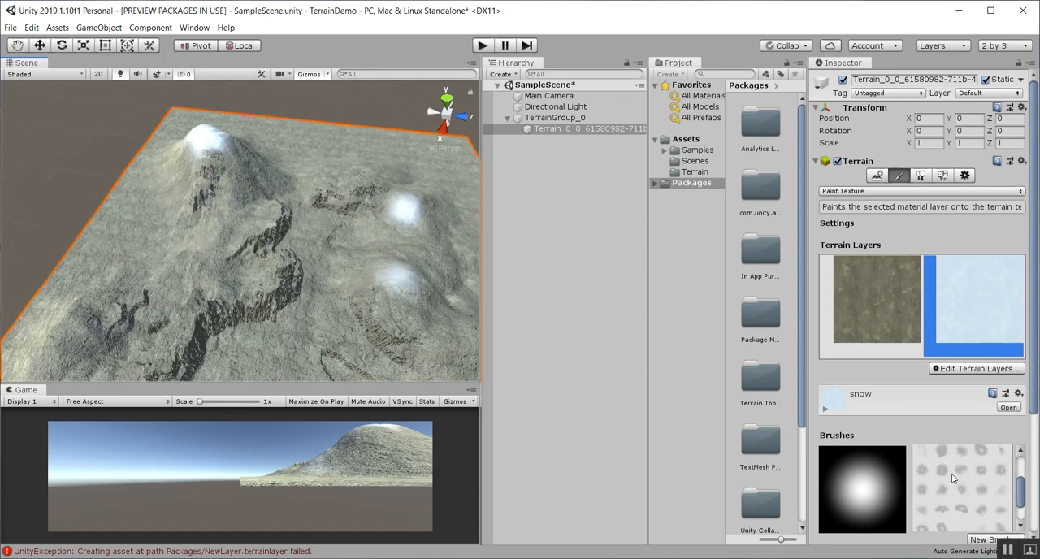
scroll(948, 441, down, 5)
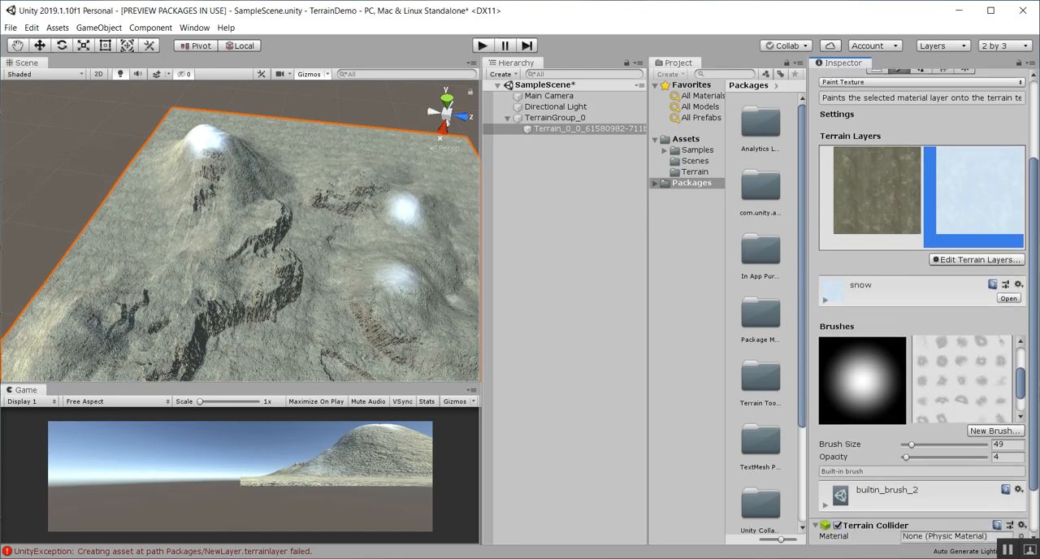
scroll(296, 253, down, 5)
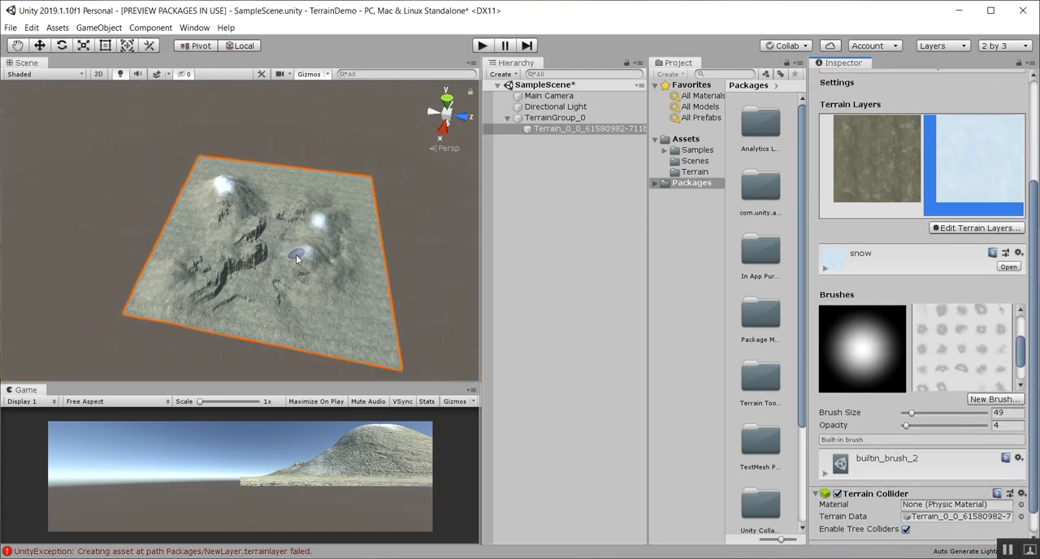
scroll(309, 280, up, 5)
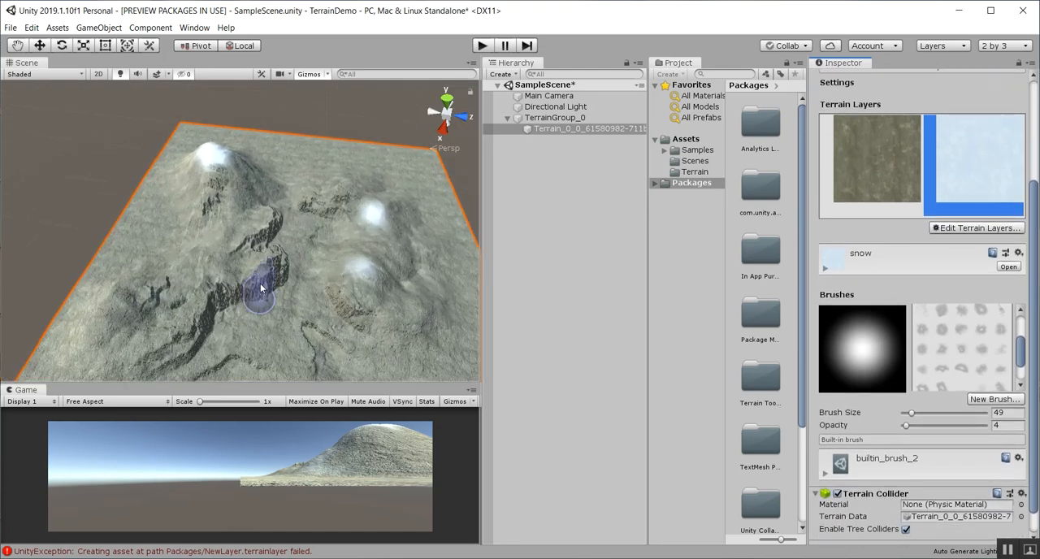
click(991, 231)
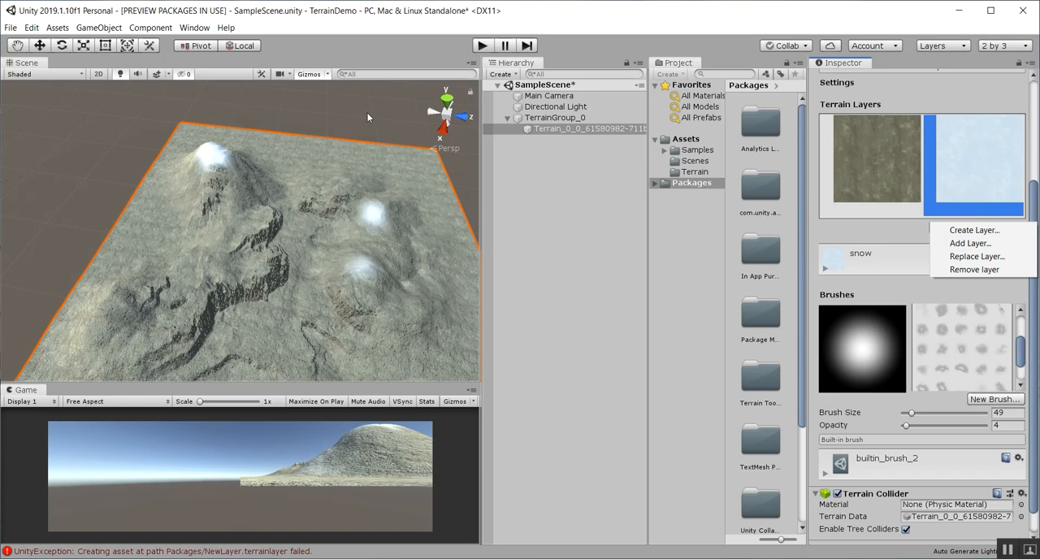
click(261, 210)
Create five neighbor terrains: one along each edge of the sculpted tile and one diagonal tile at X -500, Z -500
scroll(280, 232, down, 8)
middle_drag(284, 245, 274, 286)
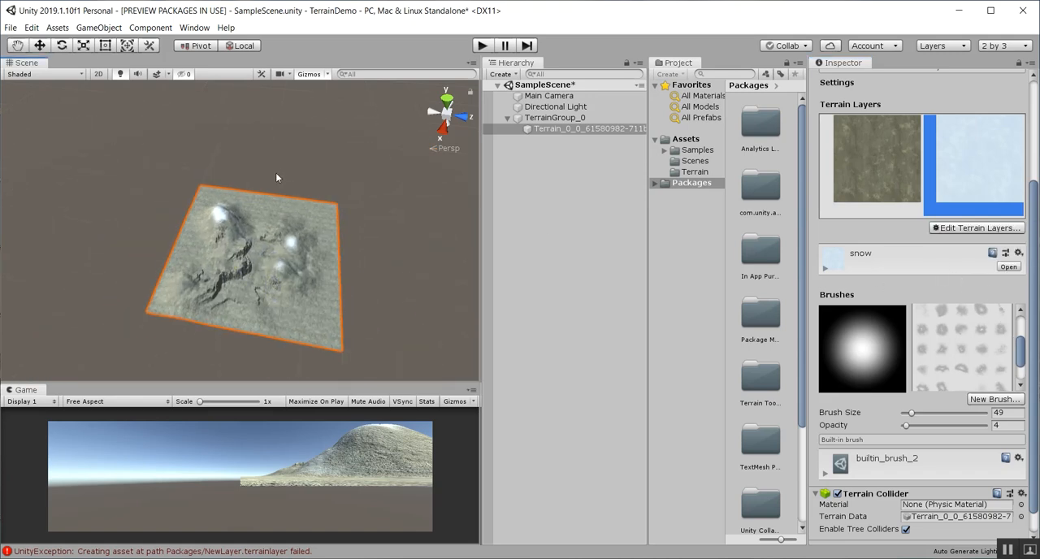
drag(1031, 304, 1030, 199)
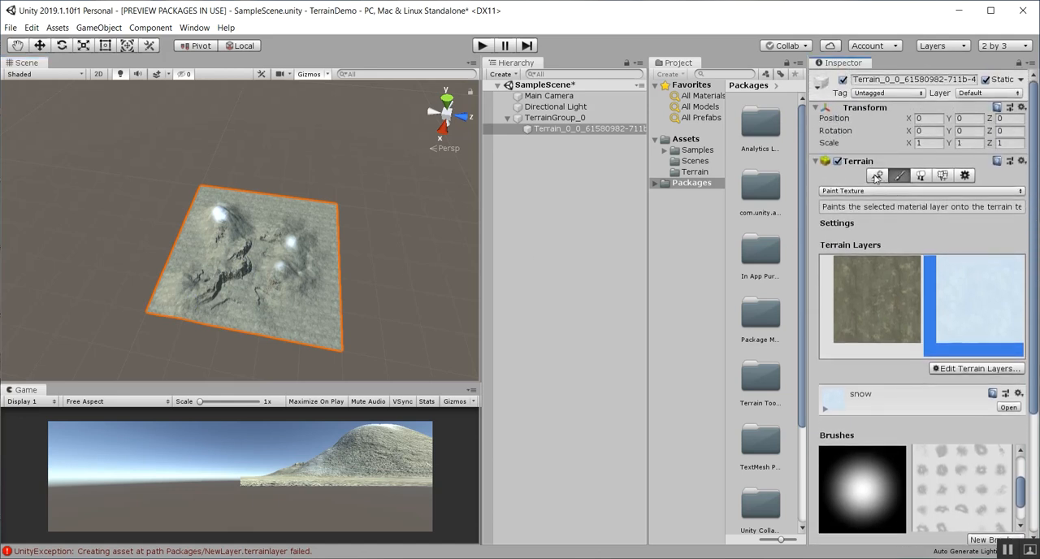
click(878, 176)
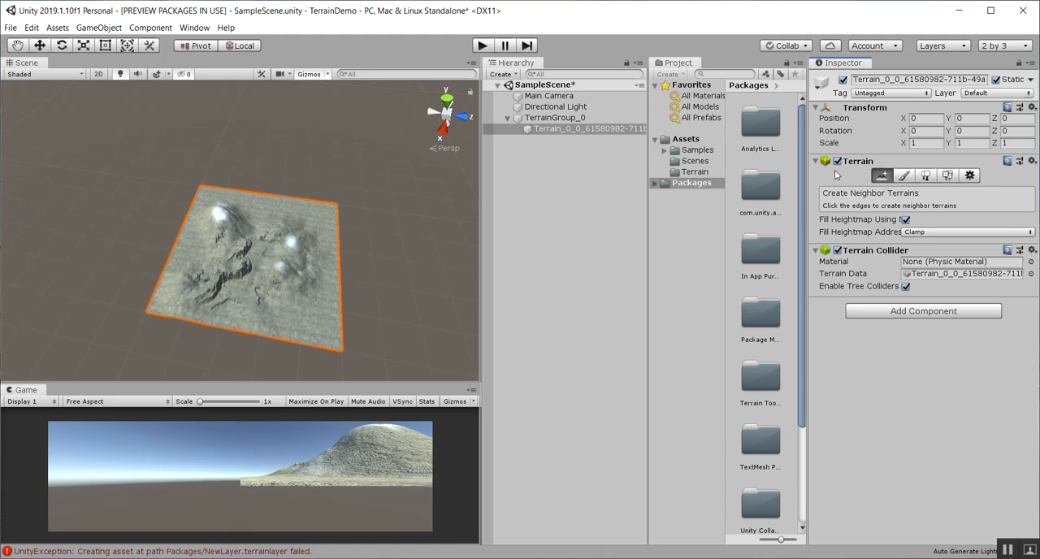
click(378, 275)
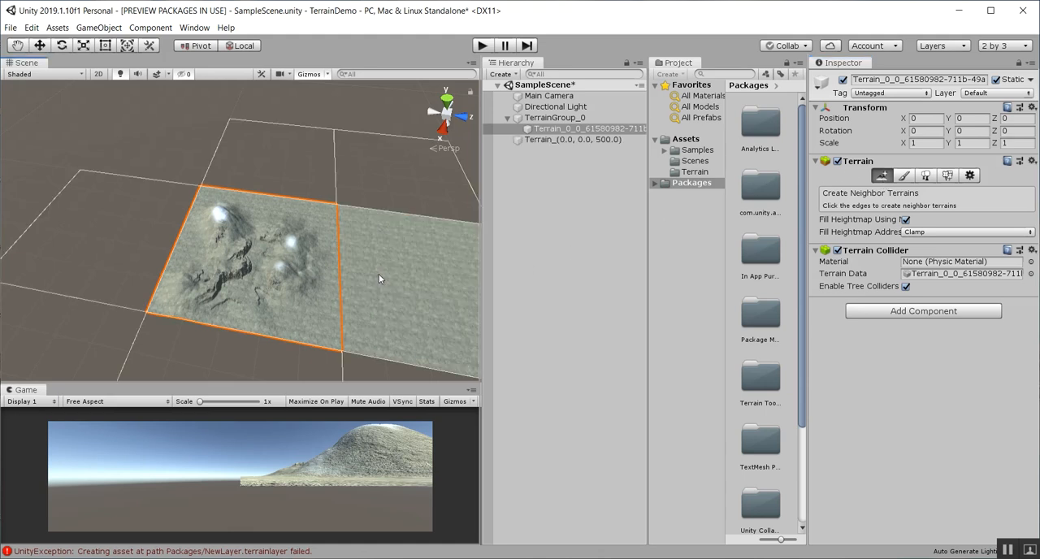
click(303, 167)
click(110, 241)
click(162, 137)
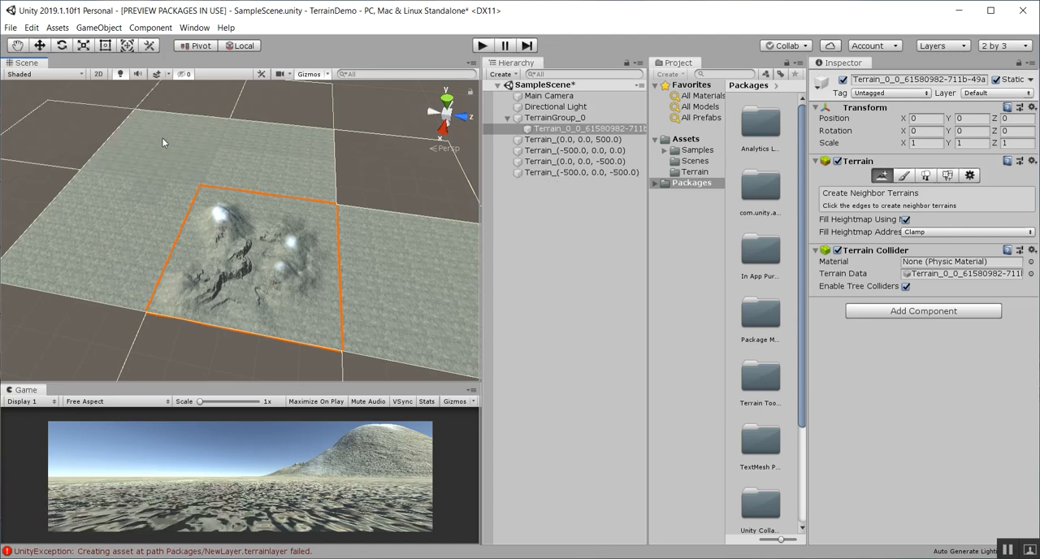
scroll(238, 343, down, 2)
click(238, 342)
scroll(230, 308, down, 2)
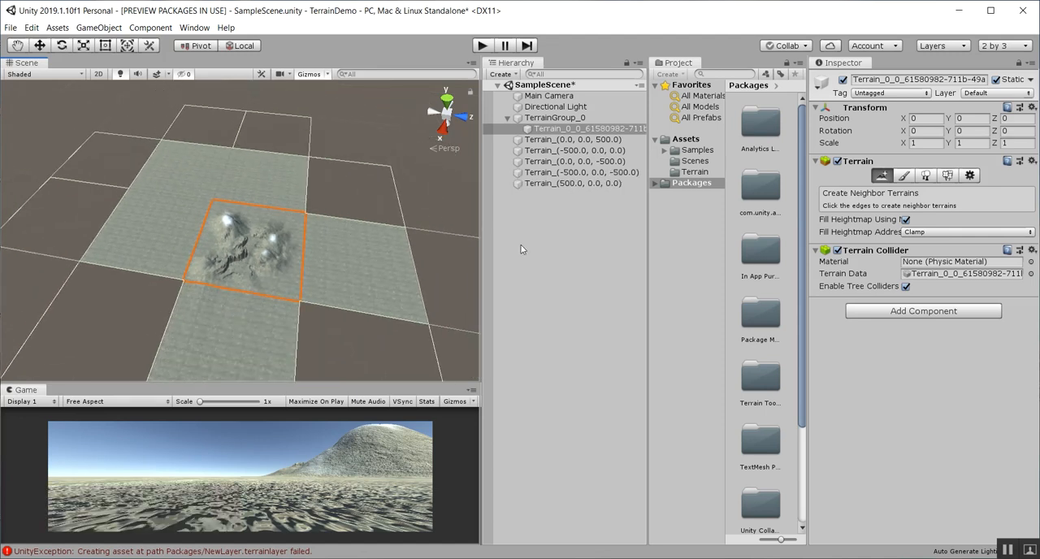
Raise broad ridges and hills across the sculpted terrain's borders and its neighbor tiles with the Raise or Lower Terrain brush
click(902, 174)
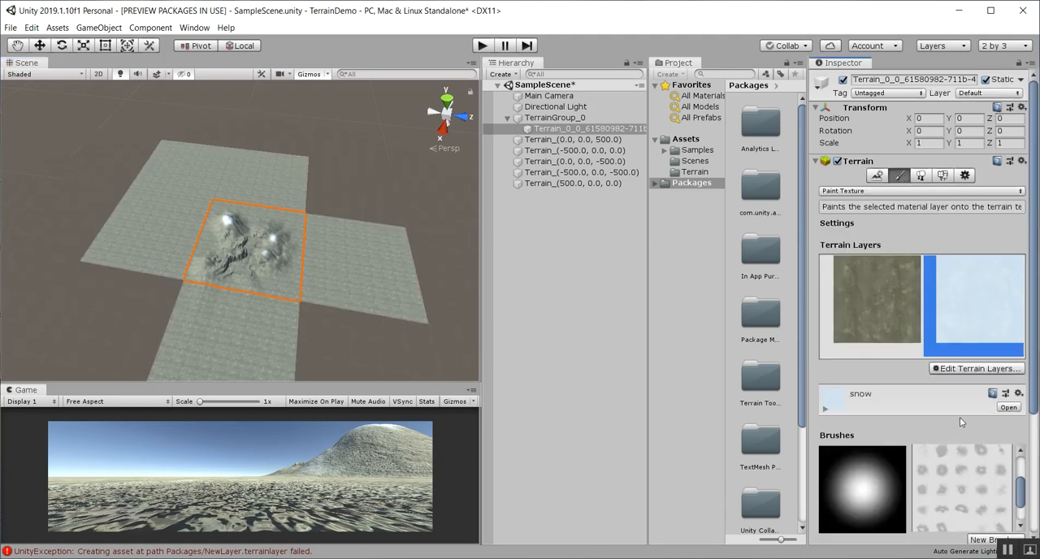
click(926, 191)
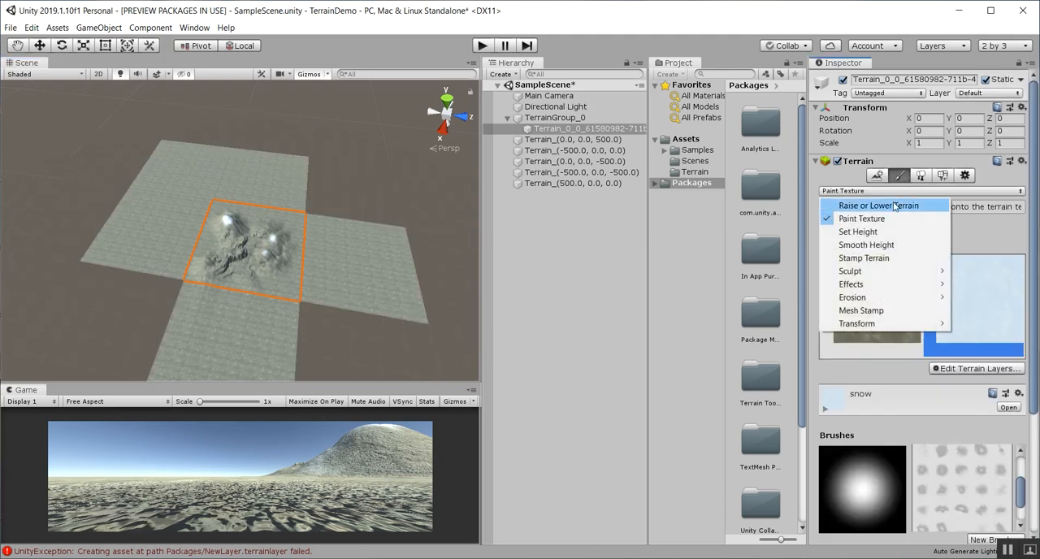
click(893, 202)
mouse_move(248, 179)
mouse_down()
mouse_move(180, 234)
mouse_move(341, 302)
mouse_move(201, 206)
mouse_up()
click(344, 262)
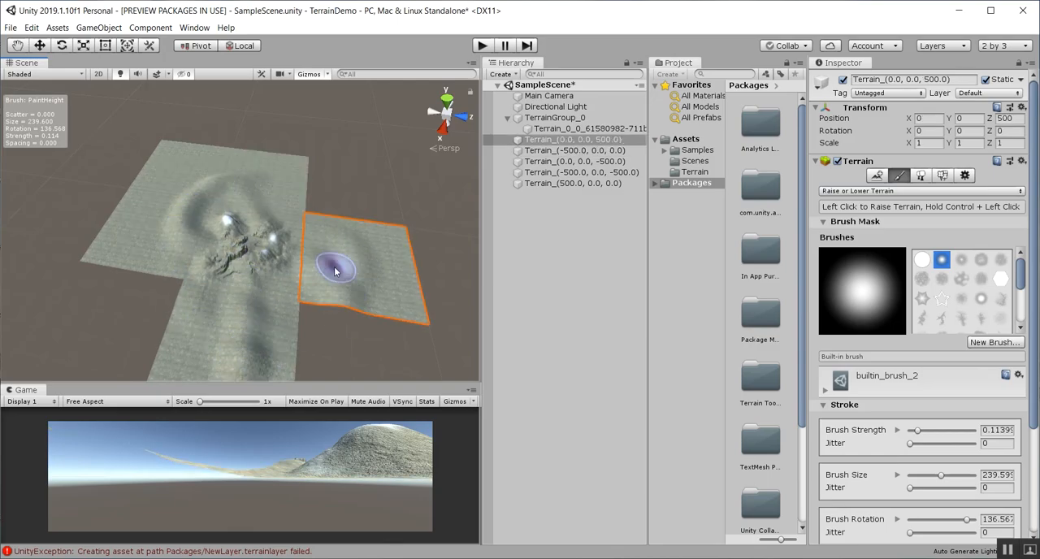